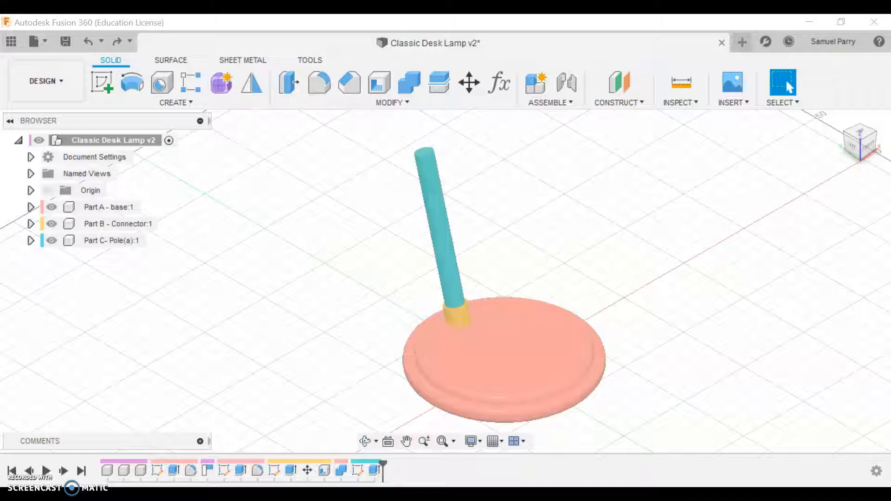
- Switch to the Modelling presentation in Chrome to view the desk lamp reference picture, and return to Fusion 360
mouse_move(390, 495)
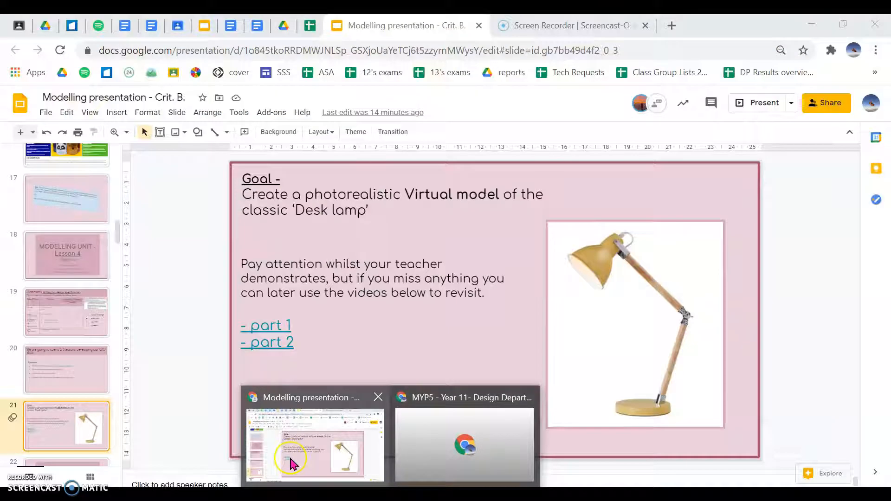
click(290, 458)
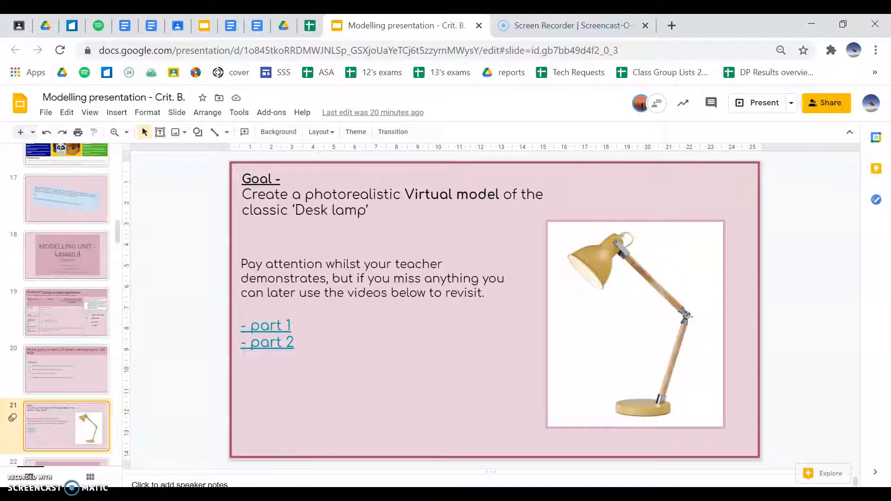
mouse_move(622, 495)
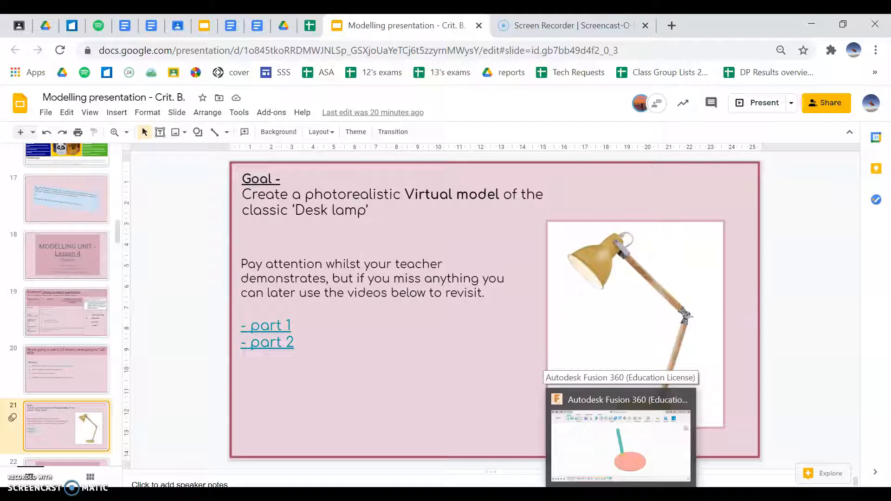
click(622, 495)
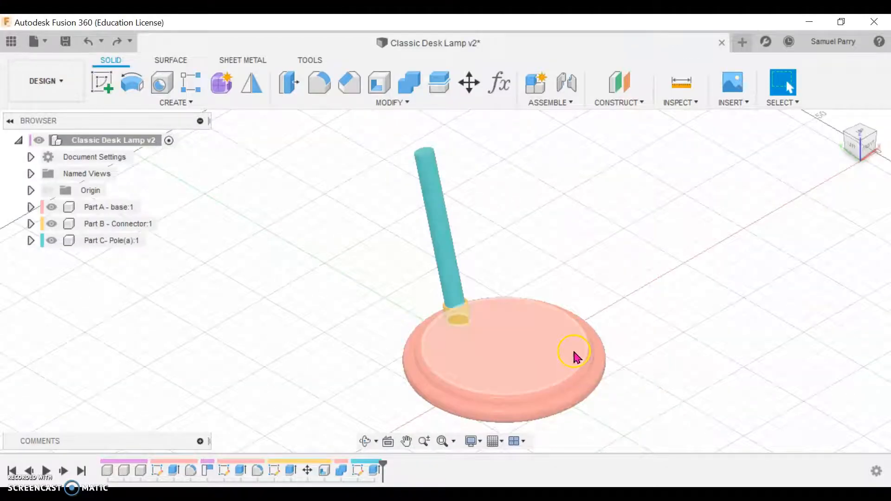
- Examine the existing lamp base, connector and pole from the front, the left side and an angled view
click(869, 148)
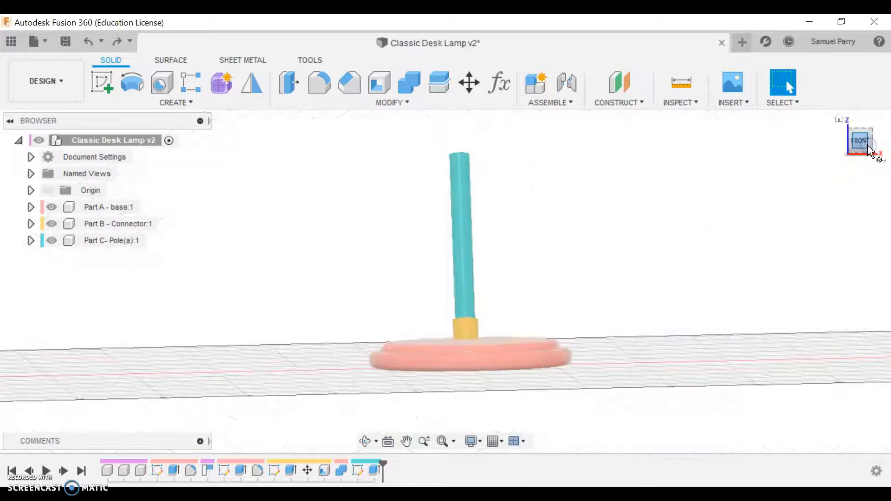
click(842, 142)
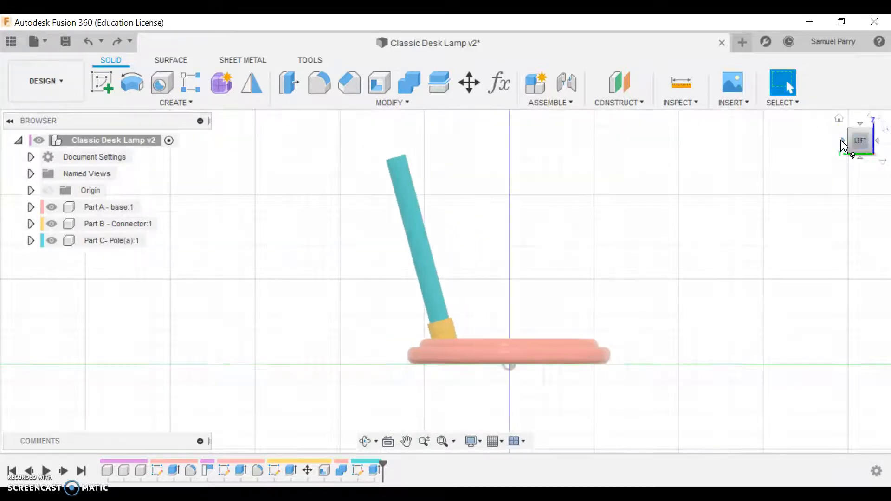
click(880, 142)
click(880, 142)
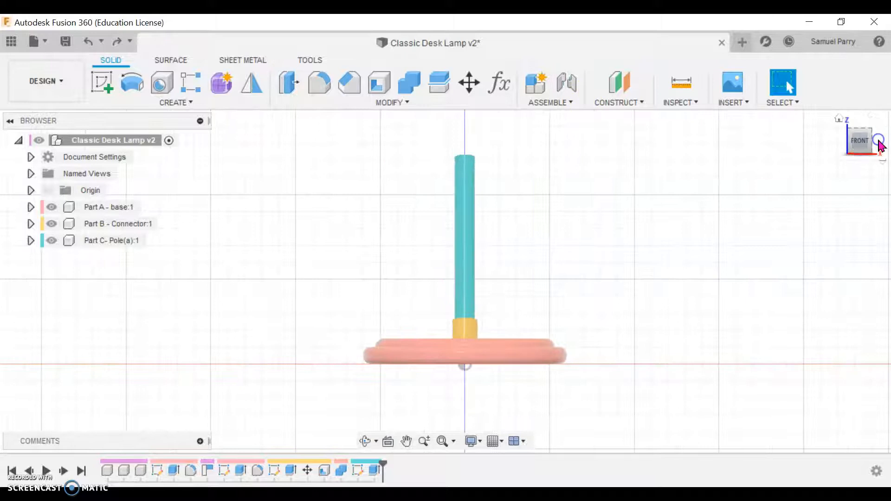
click(848, 136)
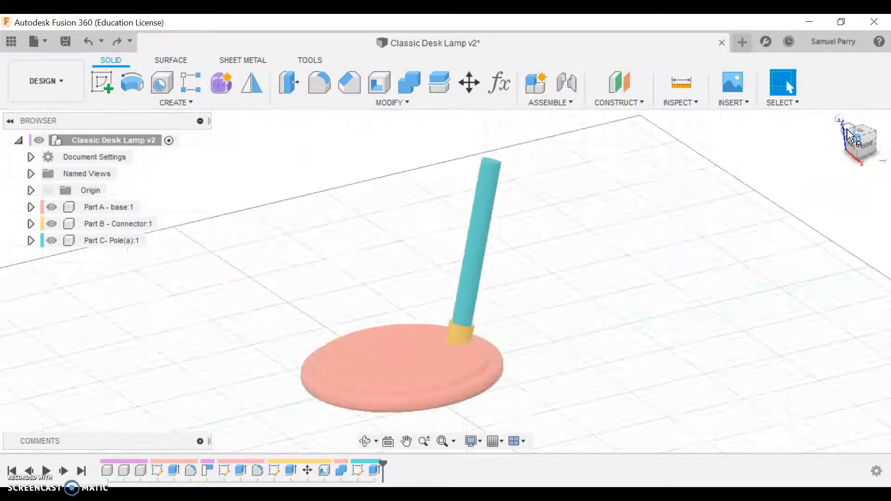
middle_drag(272, 258, 287, 221)
key(Escape)
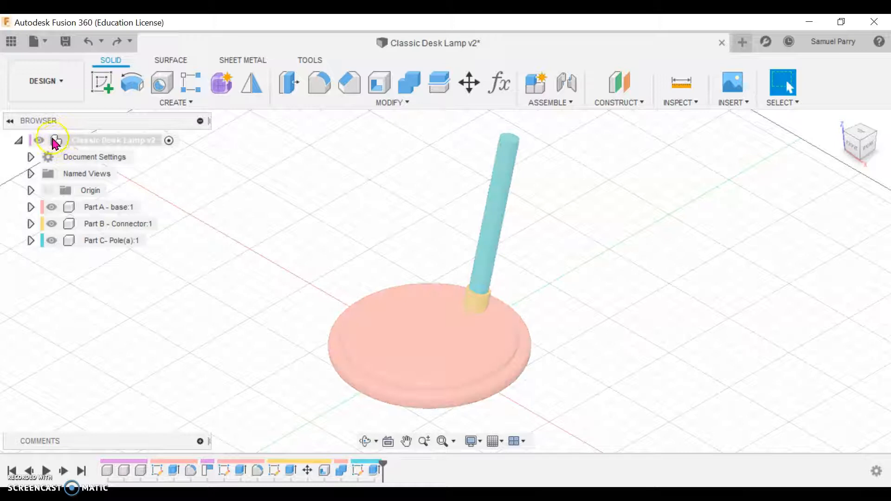
- Create three new empty components under the top-level Classic Desk Lamp v2 assembly
right_click(132, 140)
click(160, 150)
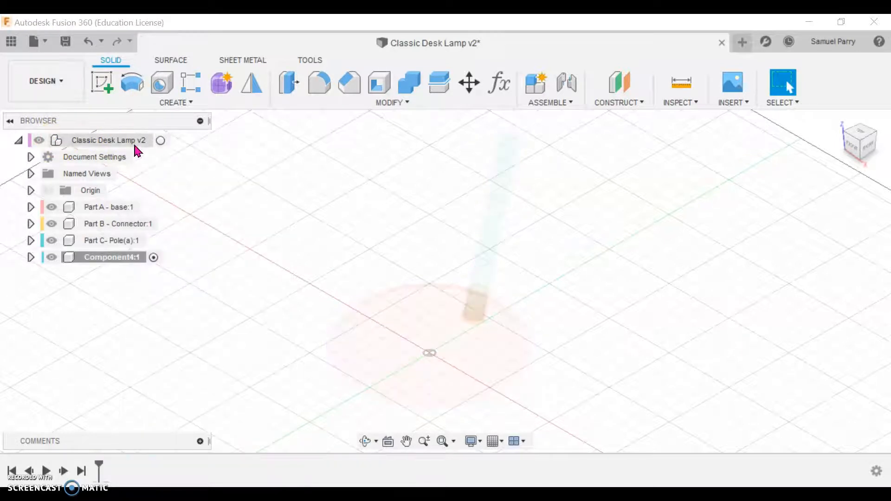
right_click(135, 142)
click(171, 169)
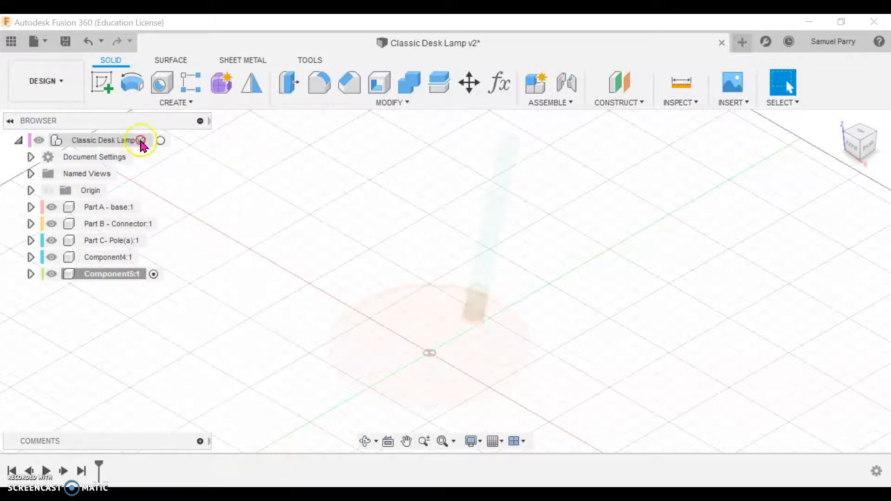
right_click(142, 141)
click(173, 170)
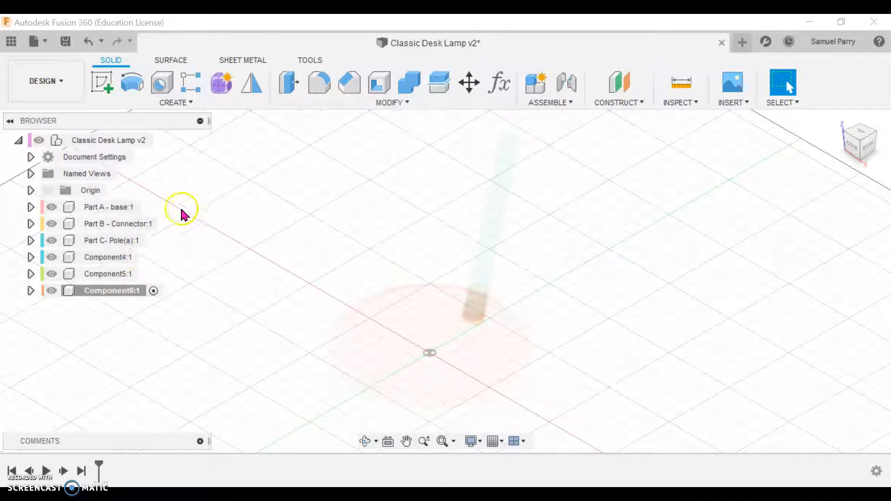
- Rename the first new component, Component4, as "Part D - pole(b)"
double_click(121, 258)
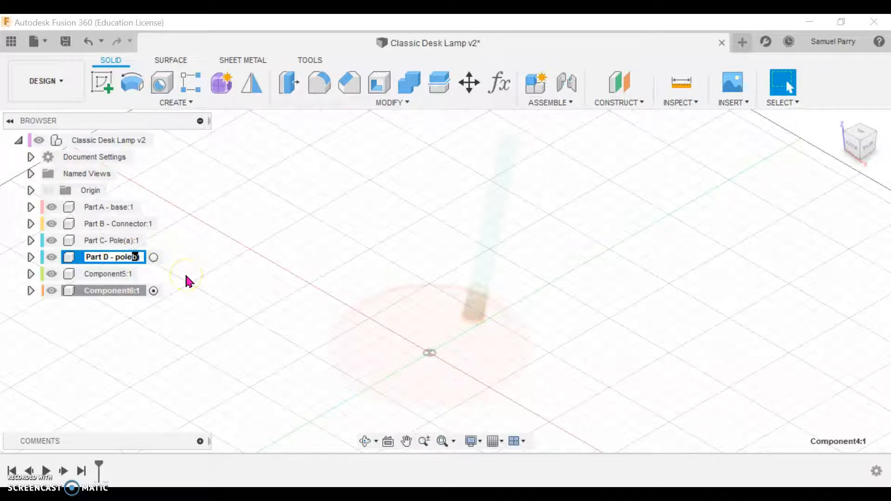
click(261, 233)
click(128, 260)
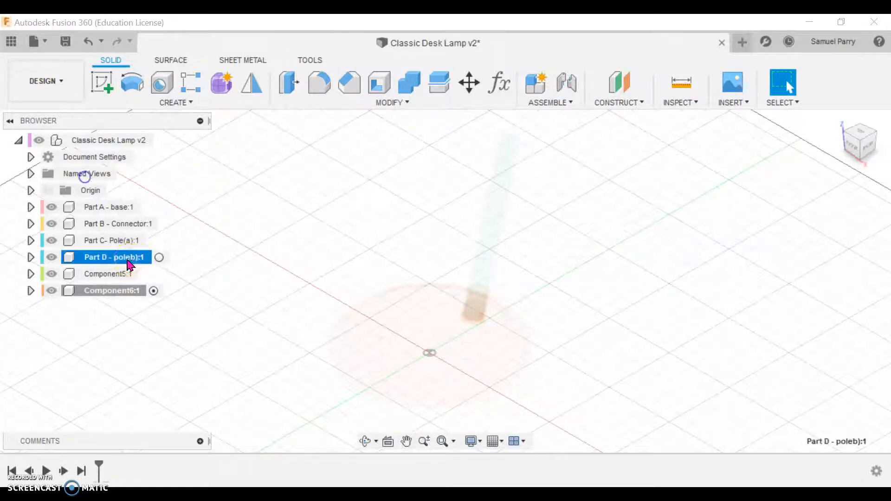
double_click(130, 257)
click(162, 259)
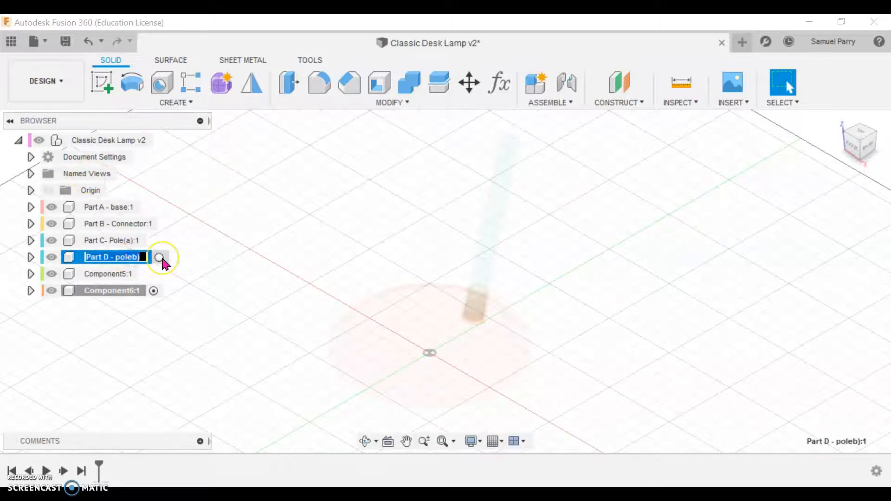
text(()
click(184, 255)
- Rename Component5 as "Part E - metal bracket"
click(139, 278)
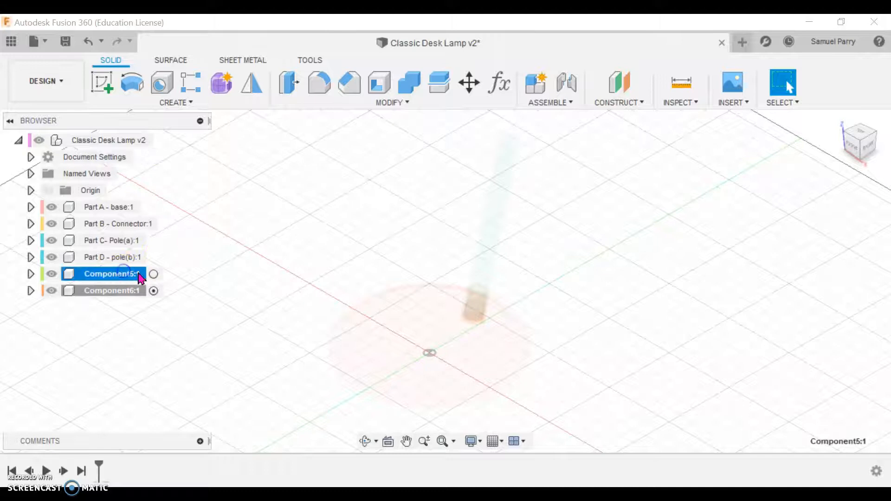
double_click(138, 277)
text(Part E - metal bracket)
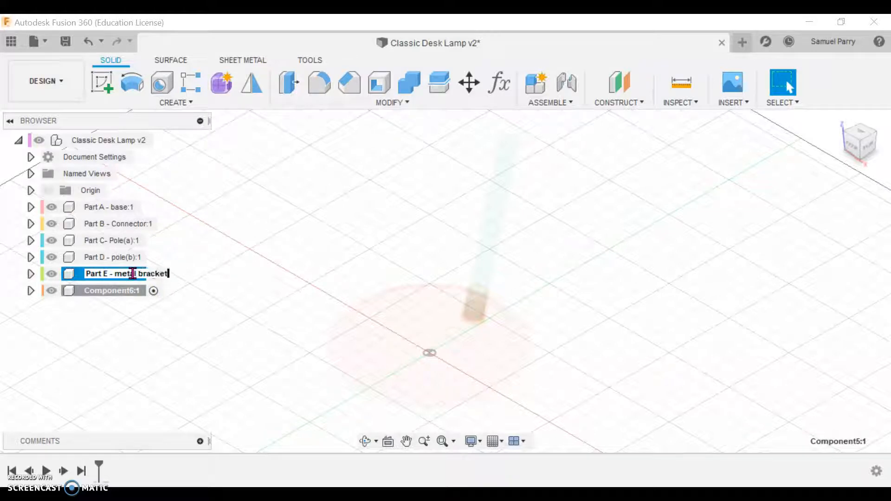
click(268, 266)
- Rename Component6 as "Part F - shade"
double_click(133, 291)
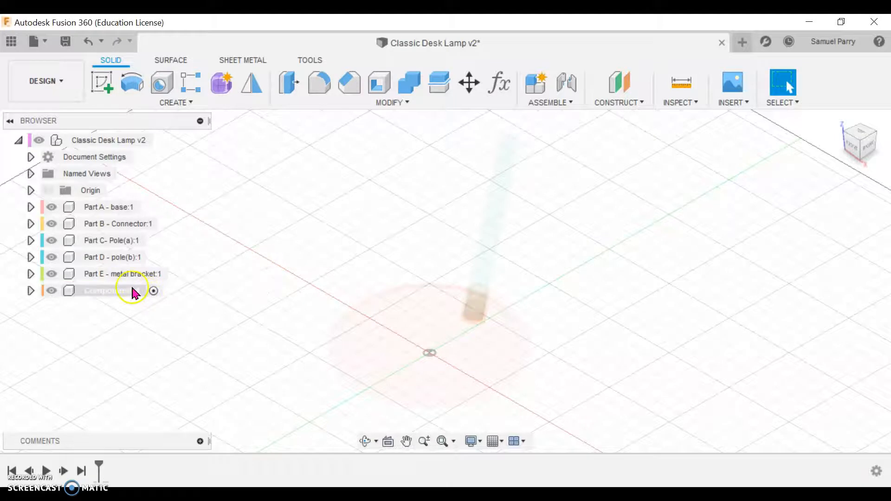
text(P)
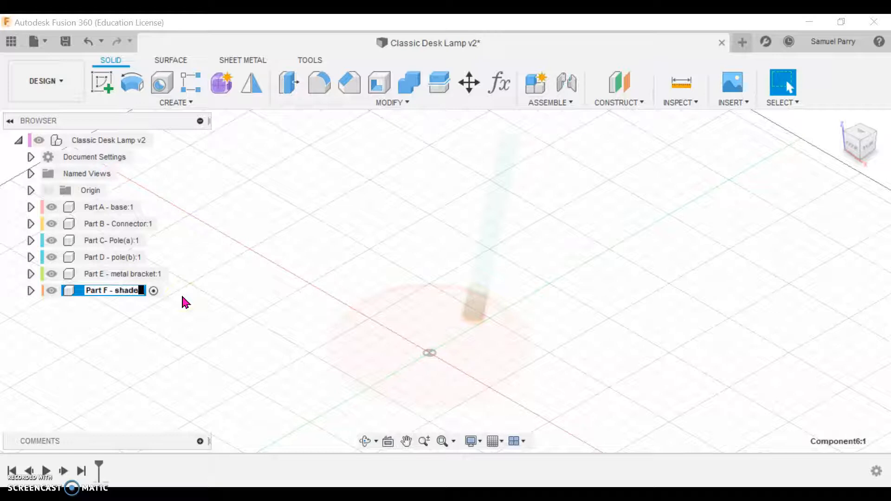
text(art F - shade)
click(185, 300)
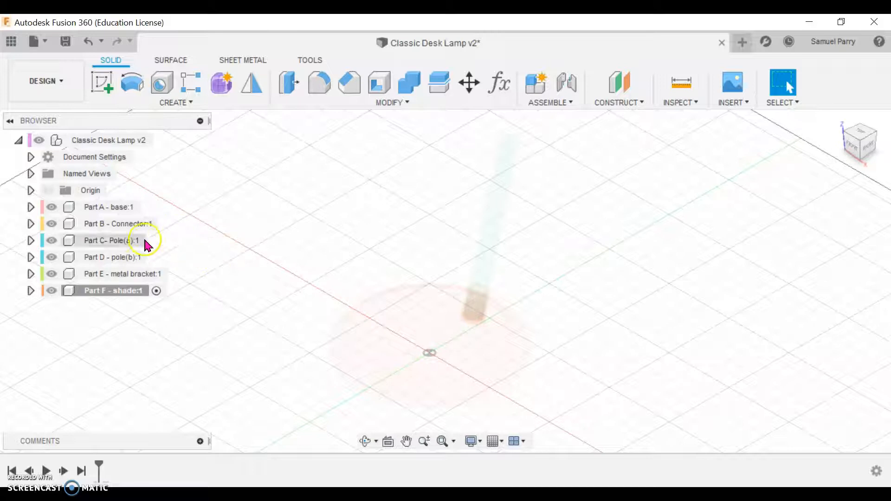
- Activate the top-level Classic Desk Lamp v2 assembly
click(30, 274)
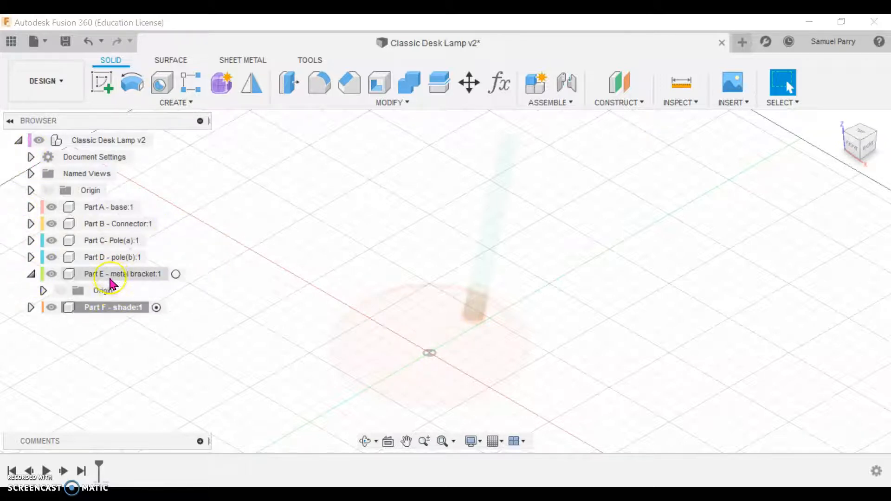
click(32, 276)
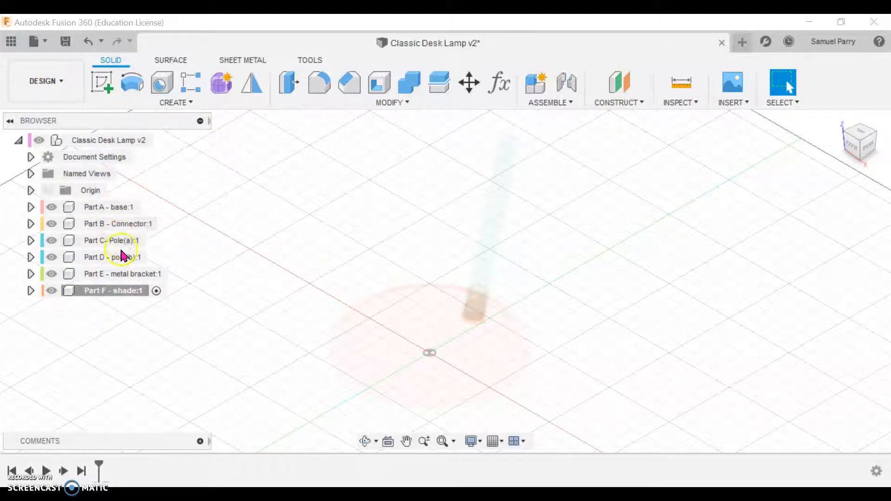
click(161, 141)
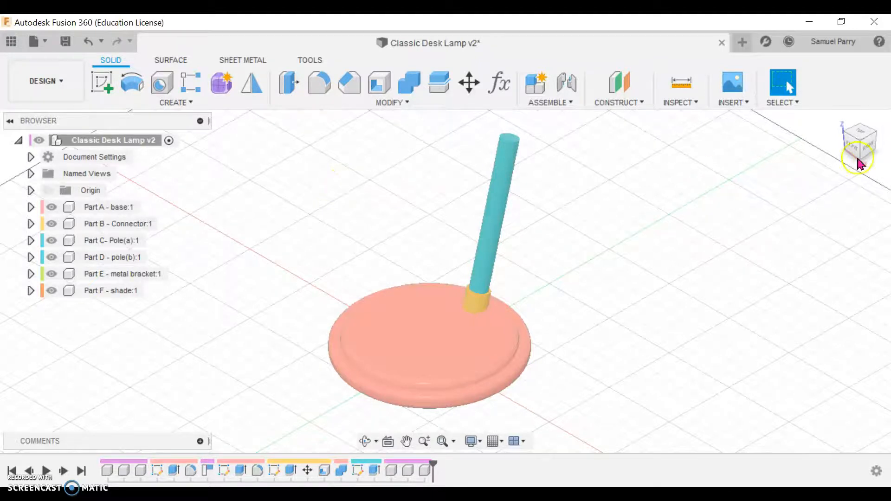
- Move the connector and pole bodies together to the opposite side of the base, about 74.3 mm in X, 6.6 mm in Y and -20 mm in Z
click(867, 147)
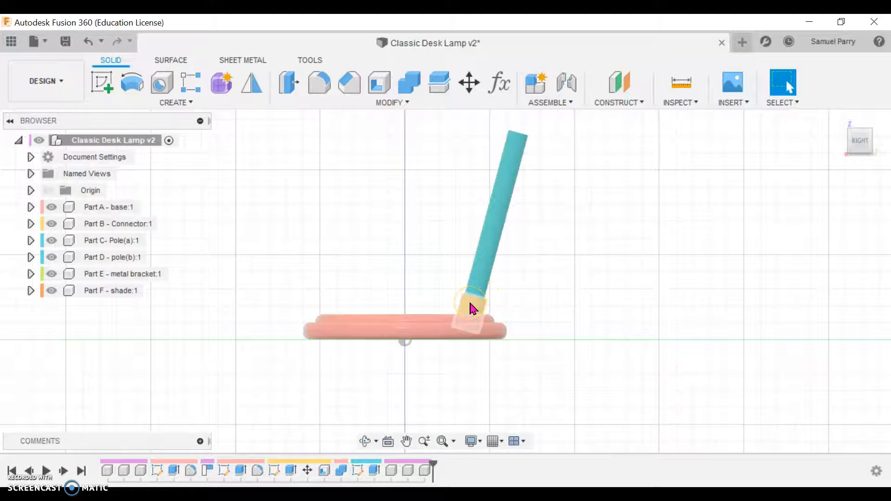
mouse_move(852, 151)
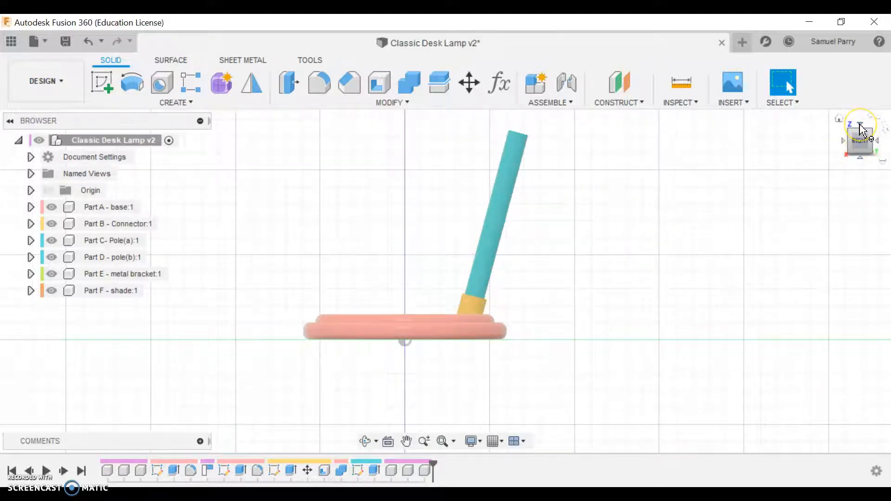
click(860, 125)
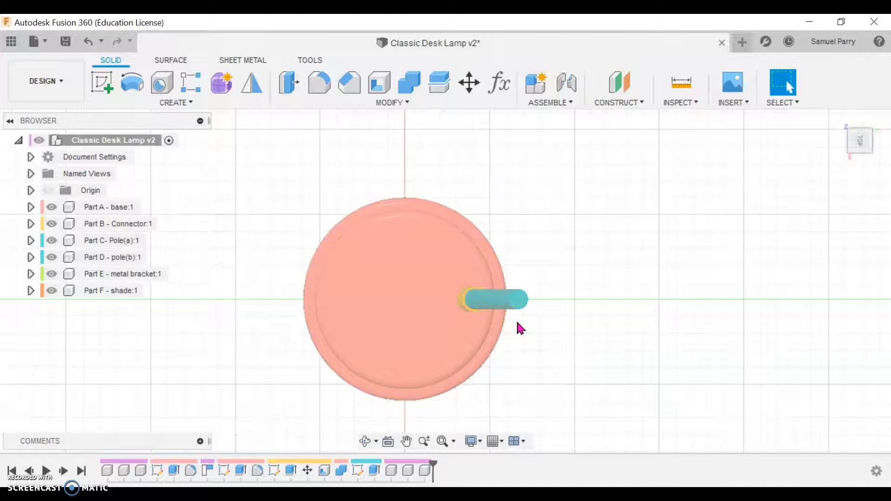
key(m)
click(511, 300)
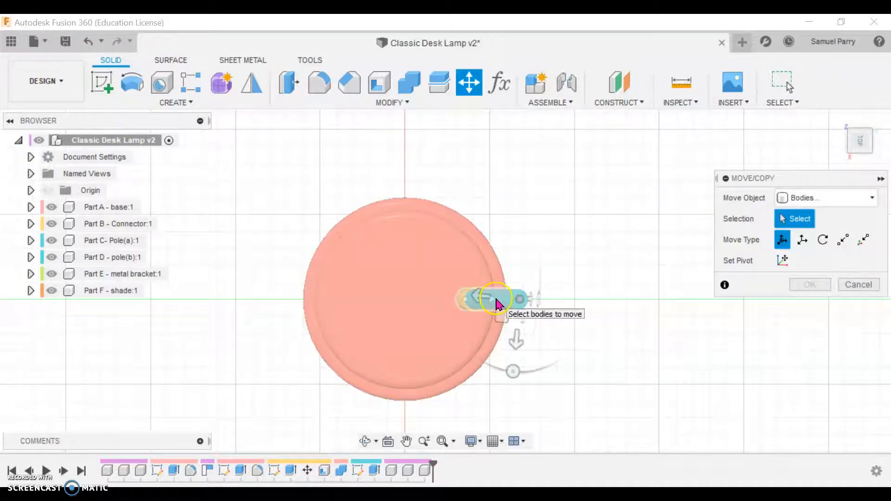
click(466, 311)
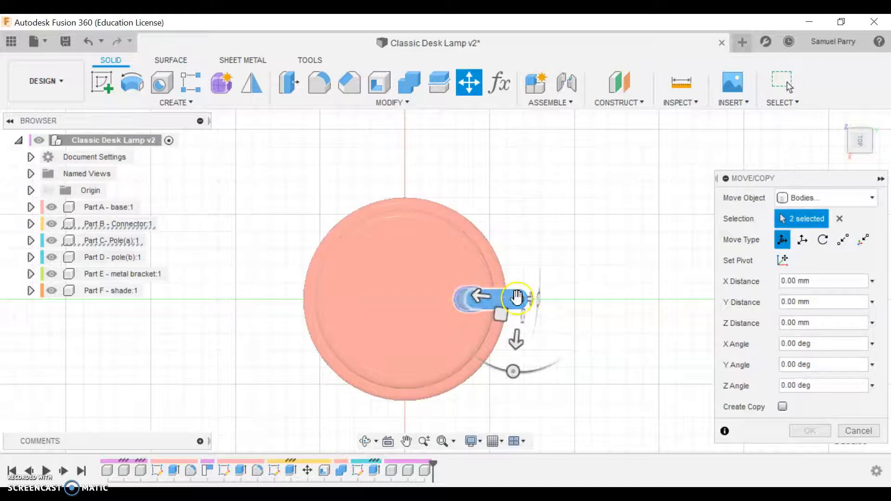
drag(522, 301, 390, 298)
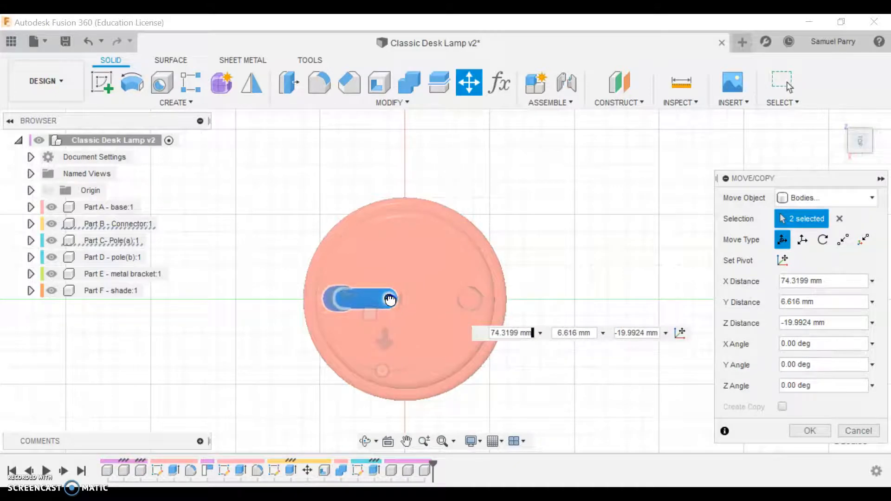
click(808, 430)
- Check the position of the moved connector and pole on the base from the right, bottom, top and angled views
shift+middle_drag(600, 349, 599, 319)
click(860, 152)
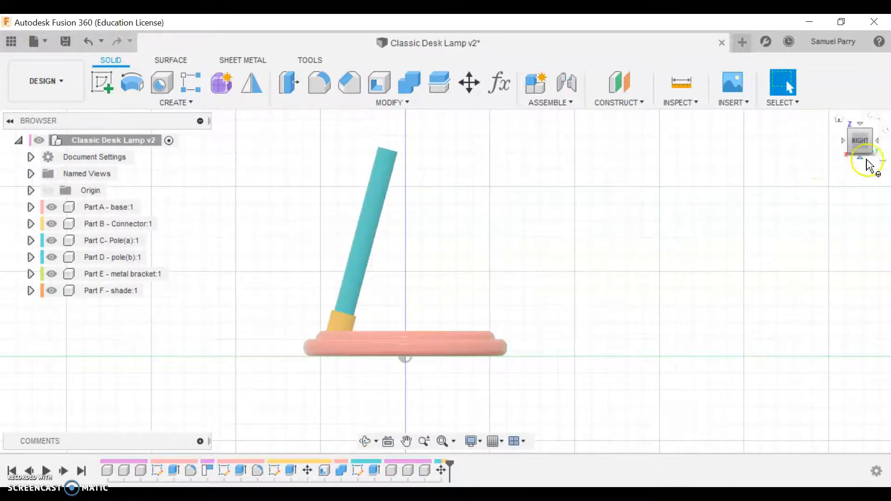
click(860, 159)
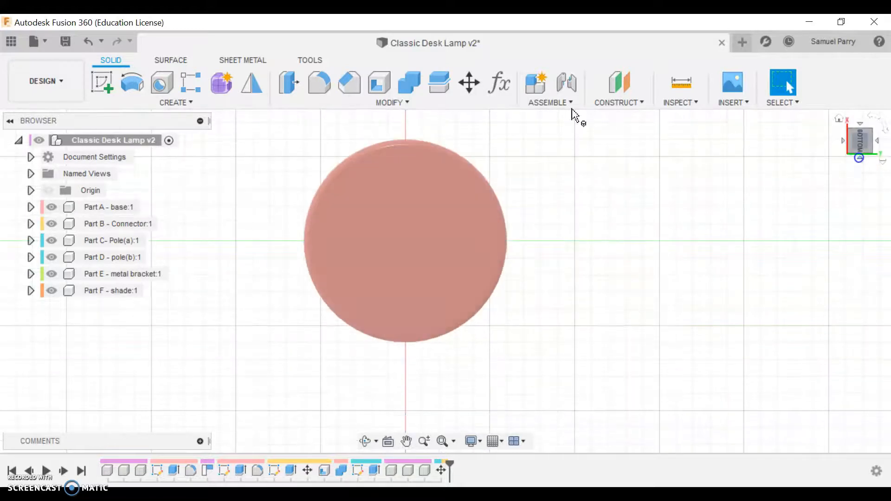
click(860, 159)
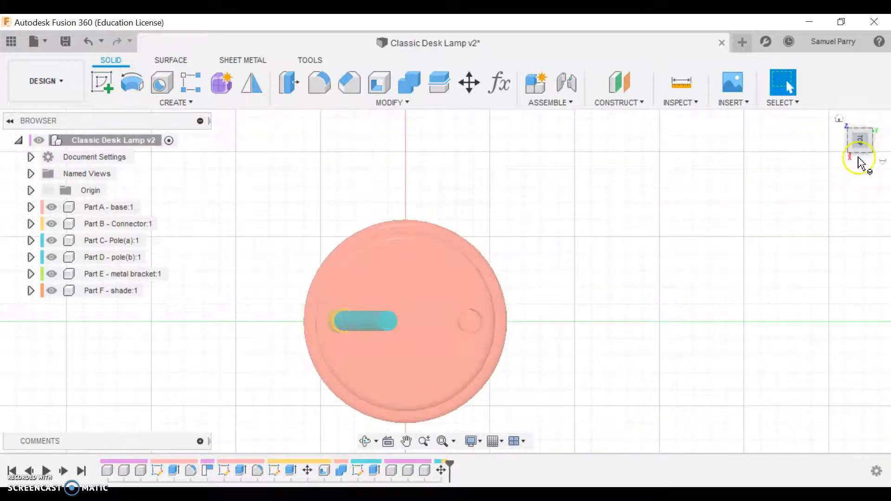
click(859, 159)
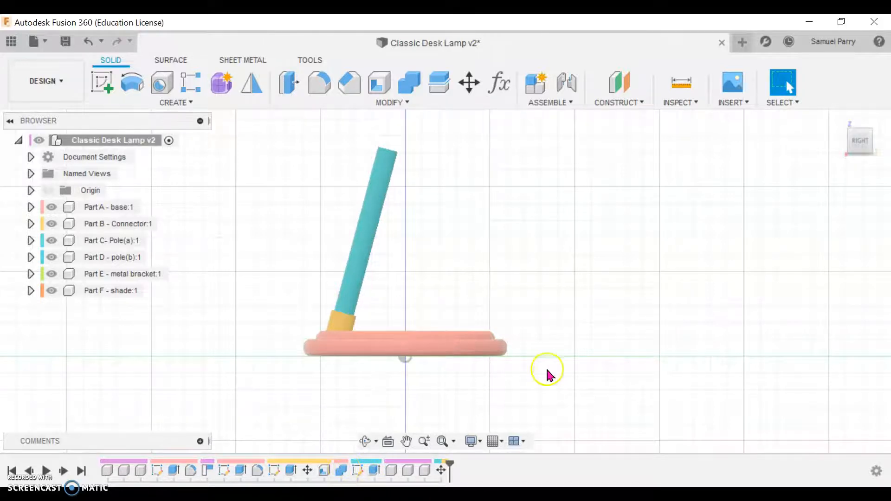
shift+middle_drag(573, 349, 574, 351)
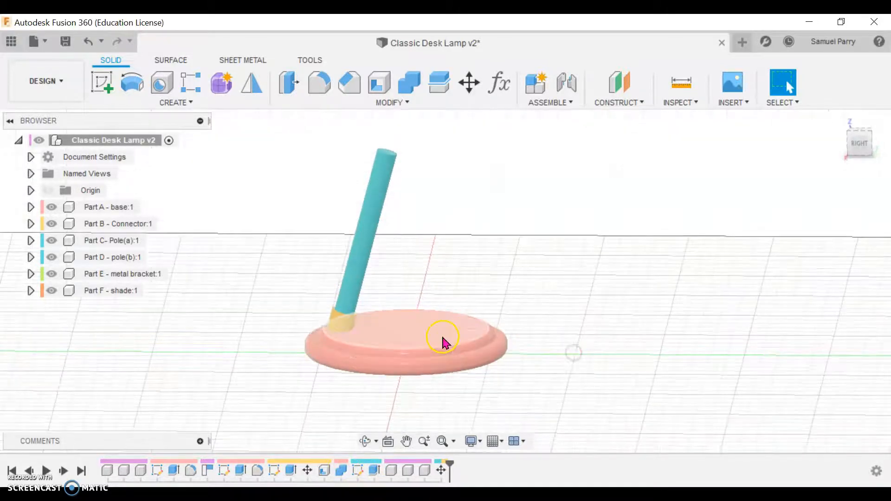
- Reorder the base's Combine1 feature in the timeline so that it comes after the connector and pole Move feature
click(343, 471)
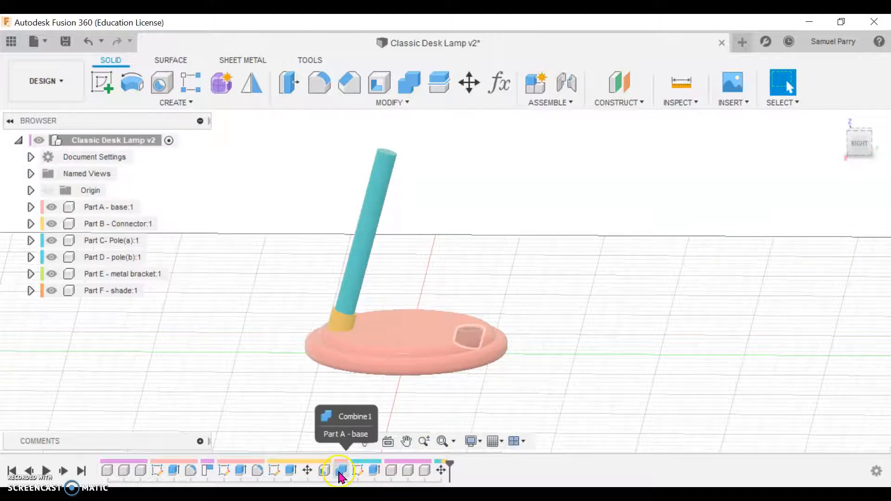
drag(432, 473, 442, 474)
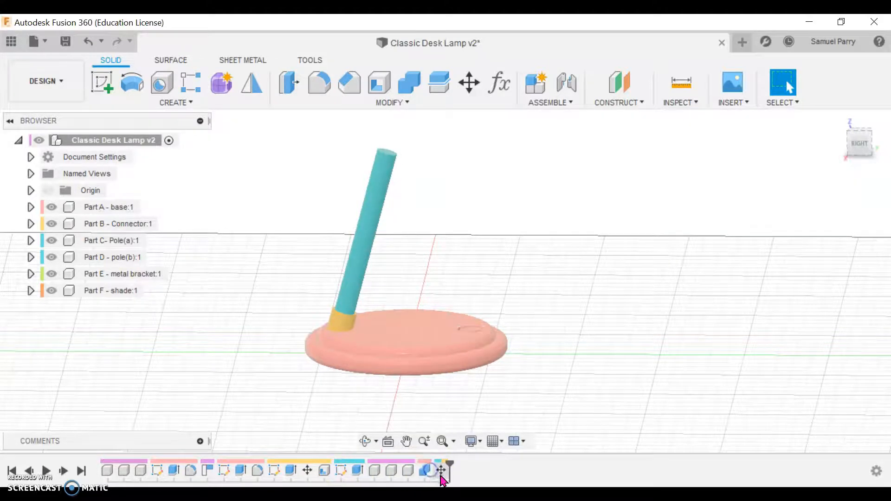
click(566, 388)
shift+middle_drag(575, 347, 360, 323)
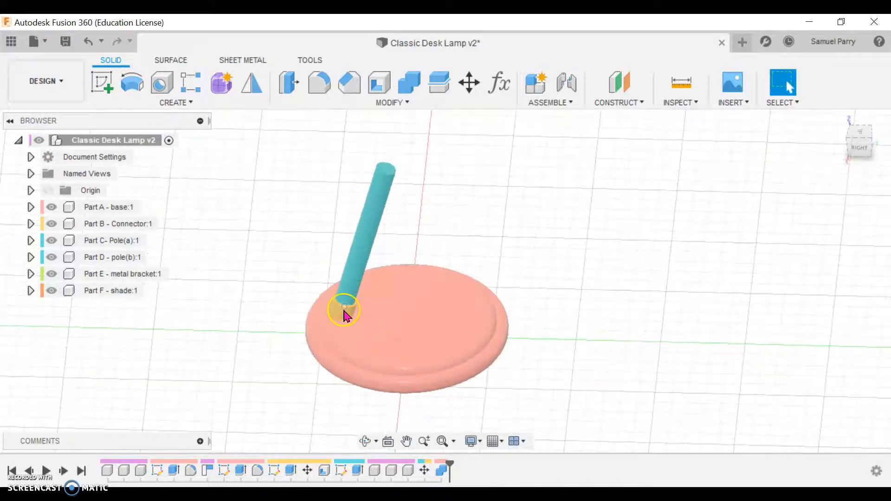
- Pull the connector and pole away from the hole in the base to inspect the cut, and undo that displacement
drag(344, 313, 410, 297)
drag(355, 271, 427, 243)
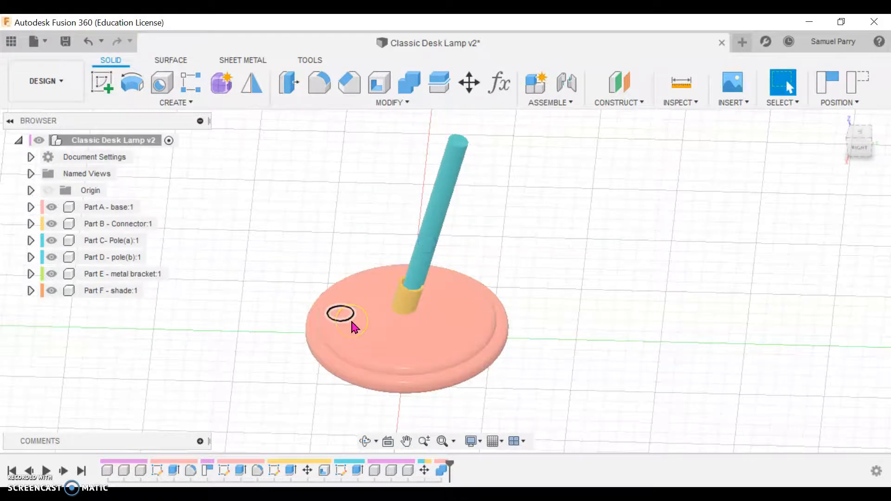
click(354, 325)
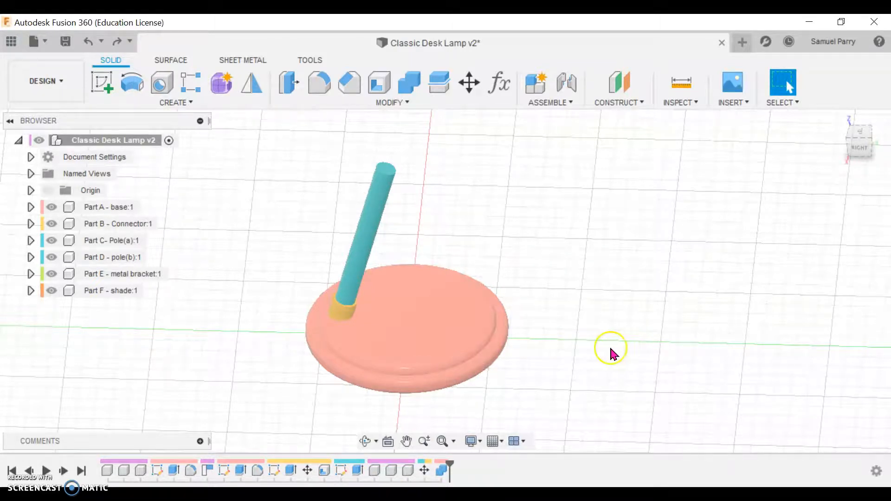
shift+middle_drag(404, 246, 619, 352)
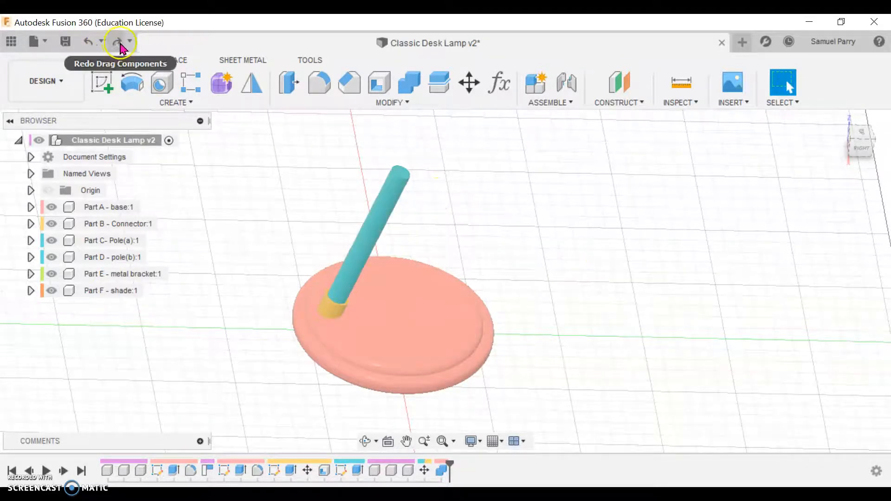
- Undo the timeline reorder and the move of the connector and pole across the base
click(87, 42)
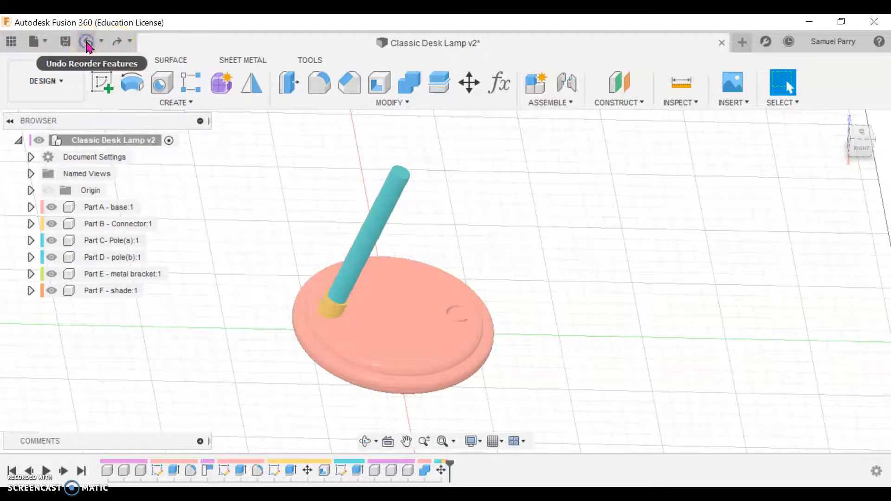
click(87, 42)
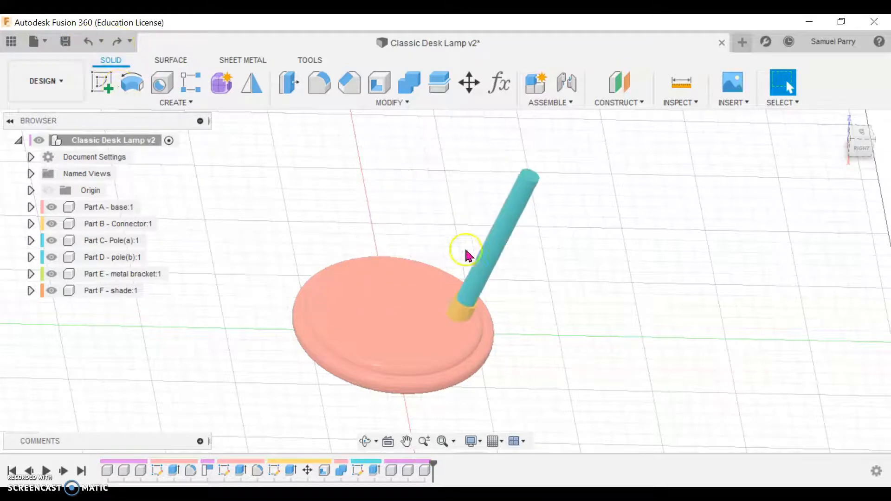
mouse_move(568, 341)
shift+middle_down()
mouse_move(551, 294)
mouse_move(562, 325)
shift+middle_up()
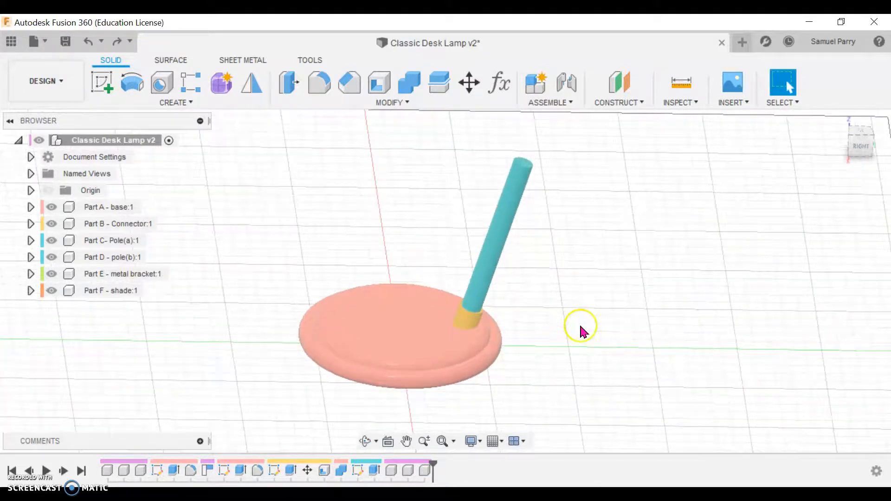
- Change the visual style to Wireframe and inspect the lamp
click(479, 441)
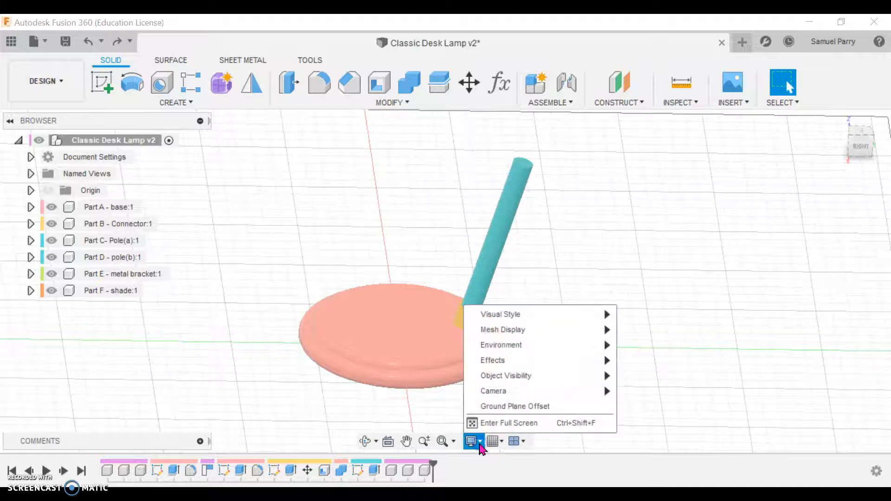
mouse_move(544, 318)
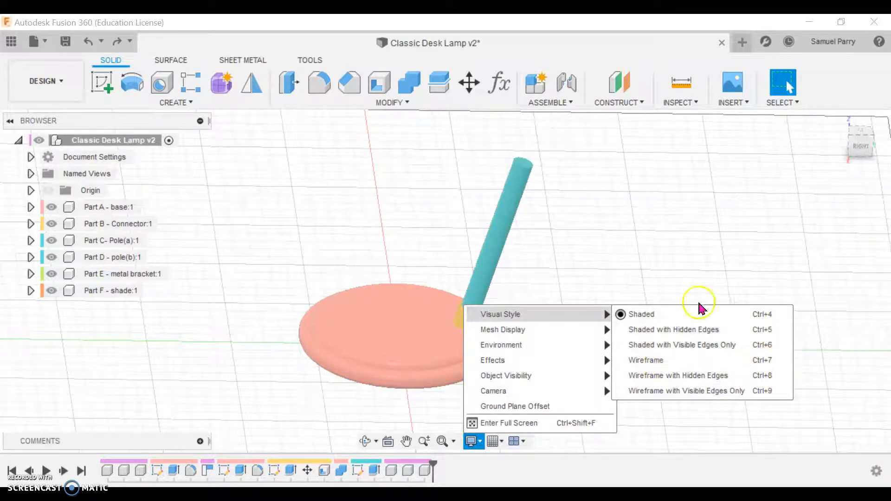
click(678, 360)
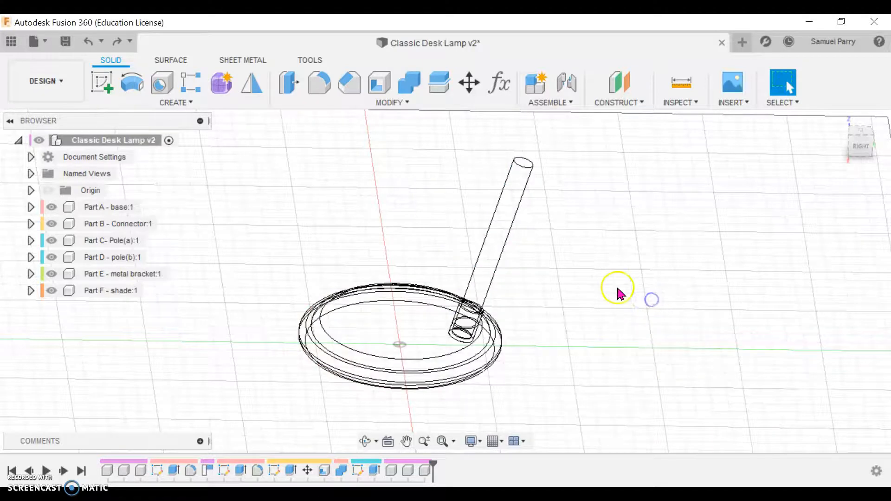
mouse_move(642, 287)
mouse_down()
mouse_move(636, 274)
mouse_move(636, 284)
mouse_move(626, 277)
mouse_move(634, 279)
mouse_up()
shift+middle_drag(634, 279, 636, 283)
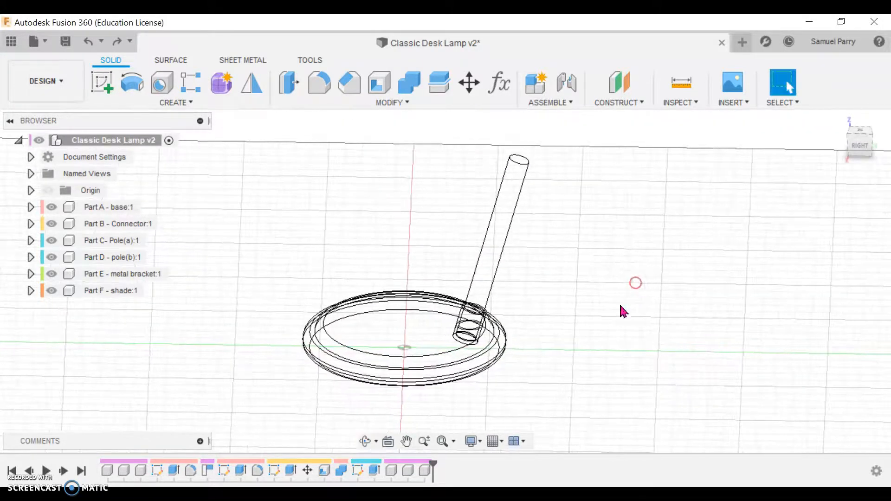
- Preview the lamp in the Wireframe with Hidden Edges visual style and return it to Shaded
click(478, 443)
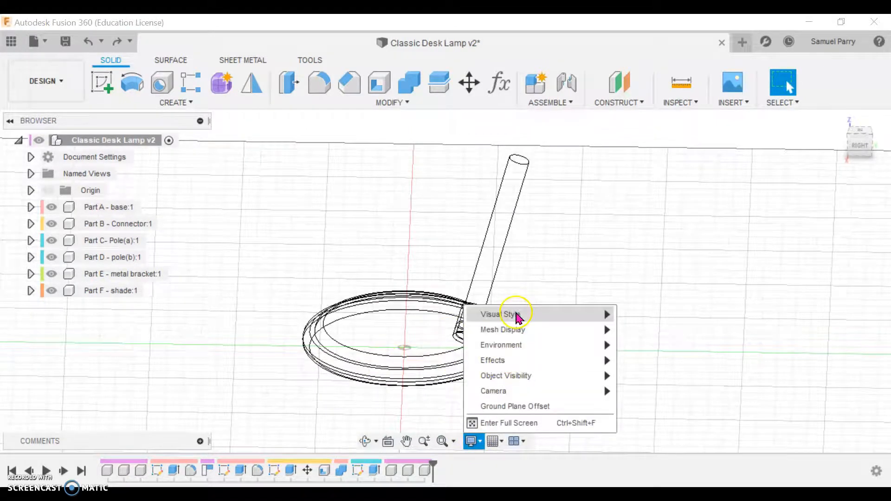
mouse_move(586, 316)
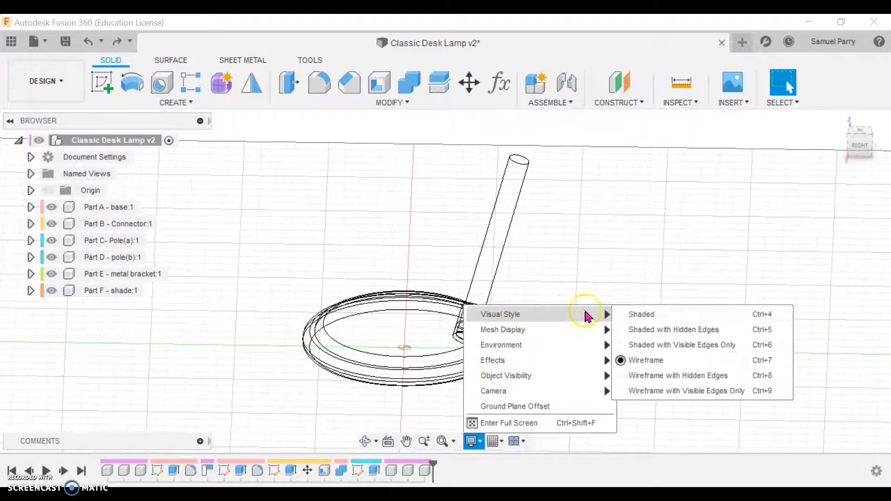
click(662, 373)
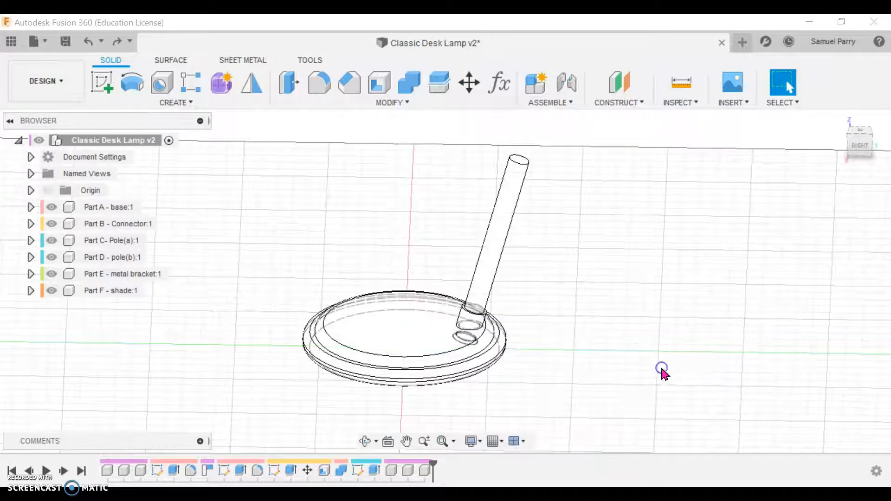
click(482, 441)
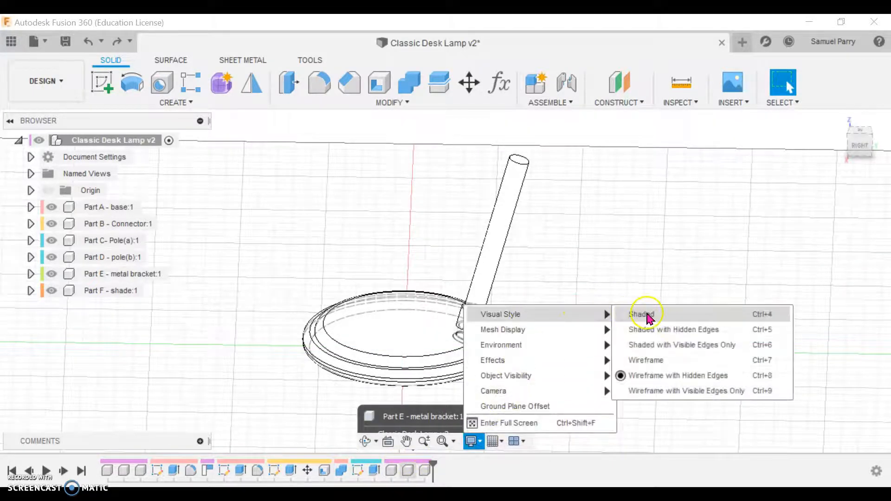
click(648, 315)
- Change the visual style to Shaded with Hidden Edges
click(476, 442)
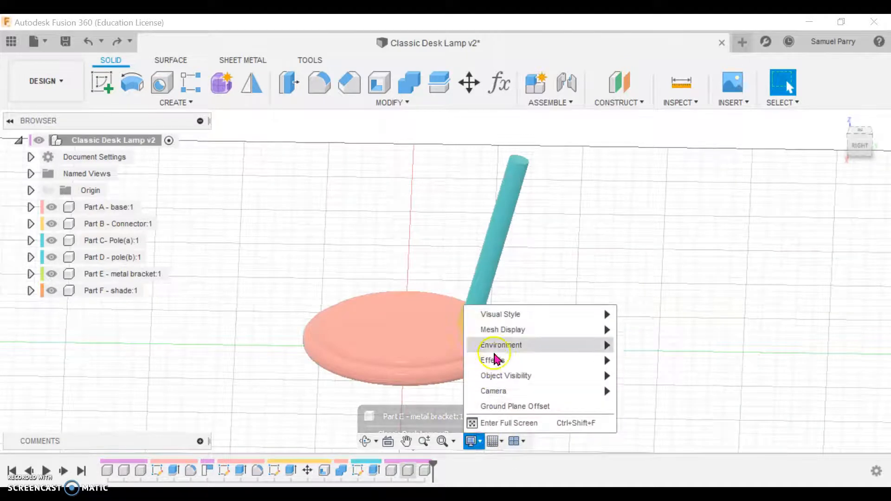
mouse_move(514, 315)
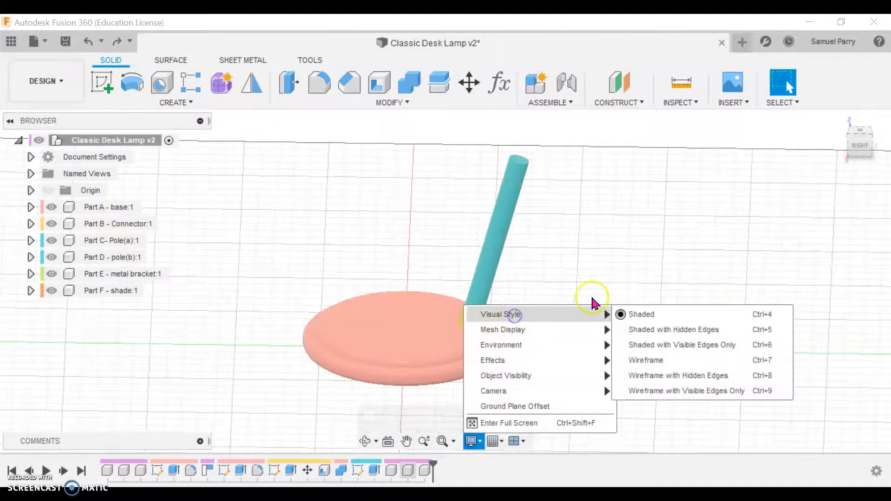
click(685, 330)
click(479, 423)
click(454, 441)
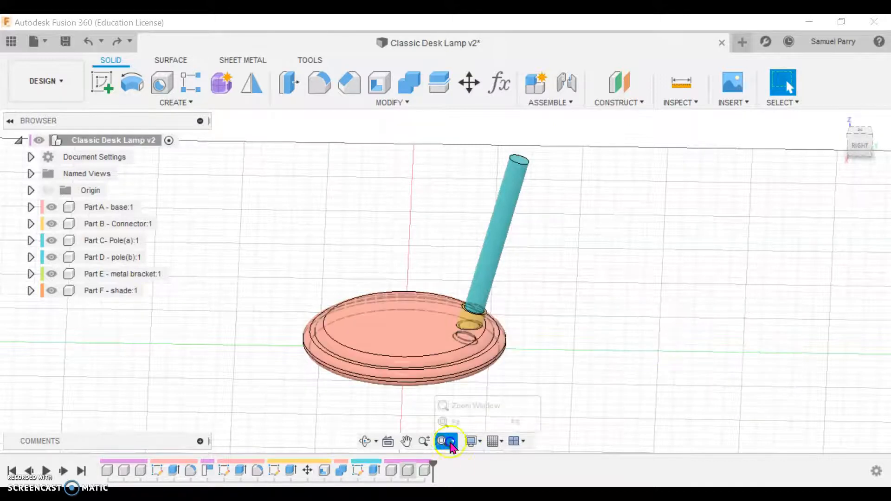
- Switch the visual style to Shaded with Visible Edges Only and inspect the lamp from several angles
click(470, 442)
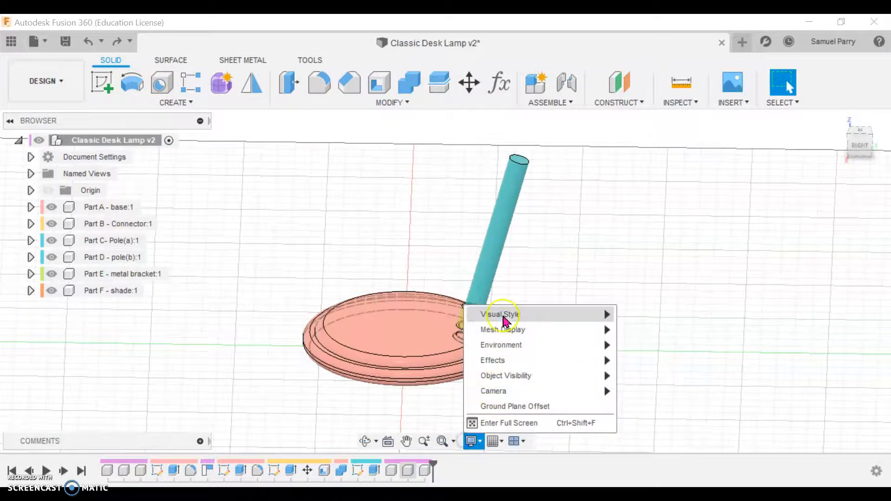
mouse_move(503, 315)
click(649, 345)
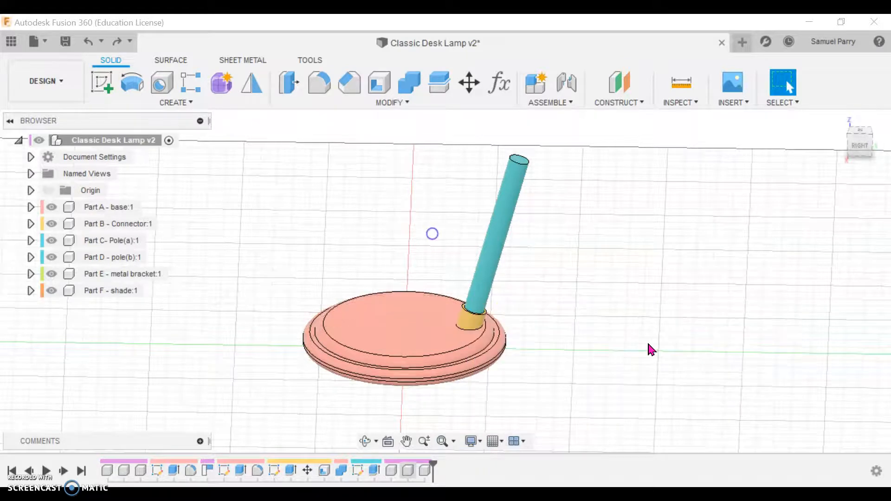
shift+middle_drag(511, 339, 536, 367)
shift+middle_drag(612, 331, 597, 326)
shift+middle_drag(531, 377, 615, 249)
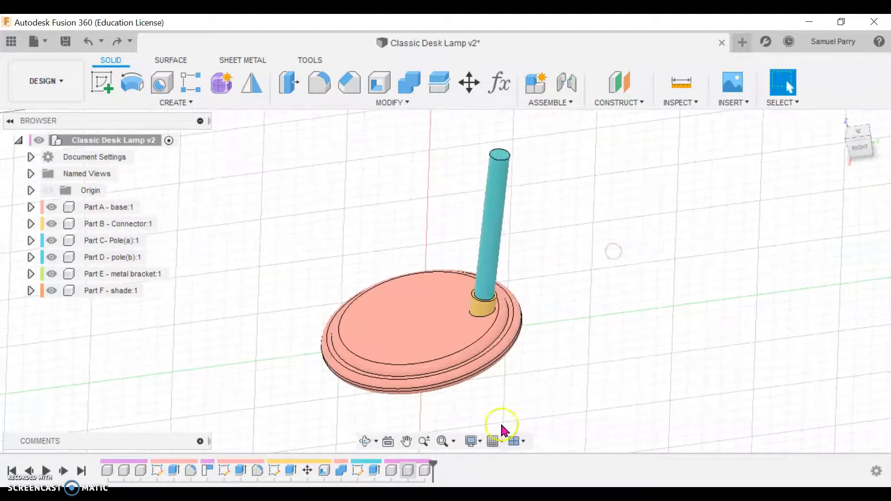
- Compare the Shaded with Hidden Edges visual style against Shaded with Visible Edges Only, ending on the latter
click(481, 442)
mouse_move(525, 315)
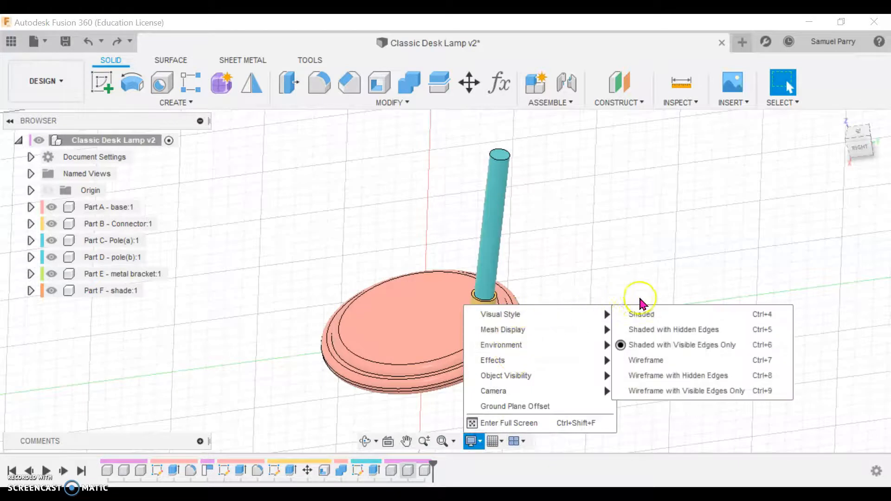
click(682, 330)
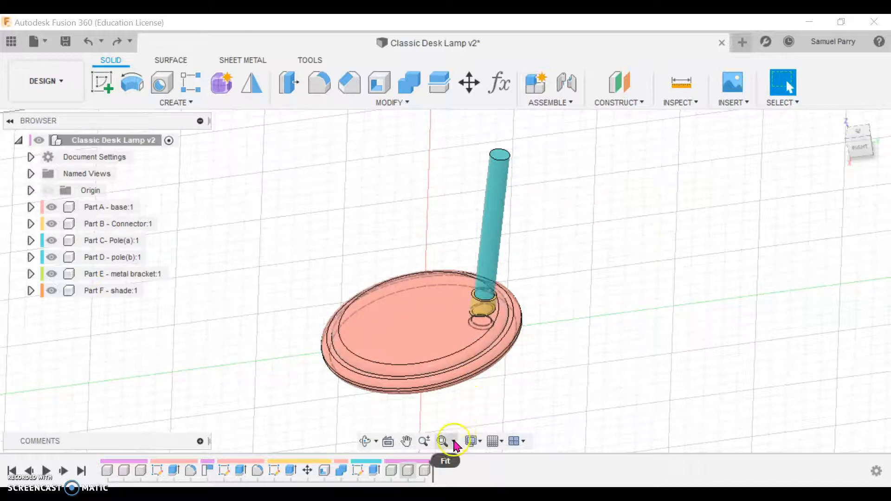
click(471, 441)
mouse_move(563, 313)
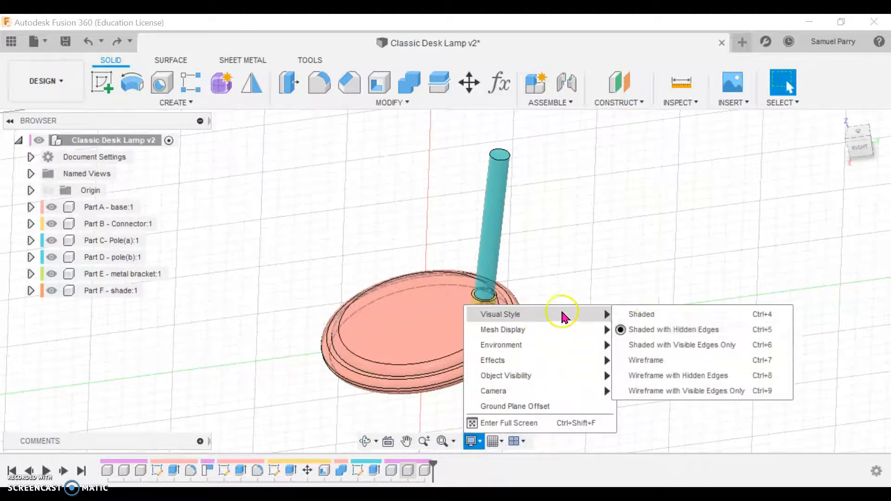
click(652, 346)
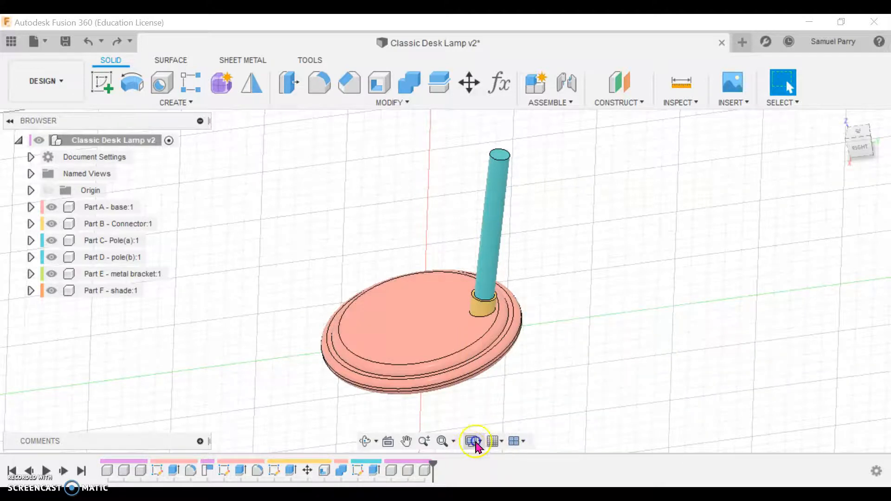
- Set the visual style to plain Shaded and inspect the lamp without edges
click(473, 441)
mouse_move(519, 317)
click(627, 313)
mouse_move(566, 368)
shift+middle_down()
mouse_move(613, 374)
mouse_move(582, 366)
shift+middle_up()
shift+middle_drag(582, 328, 590, 336)
- Set the visual style to Shaded with Visible Edges Only
click(472, 441)
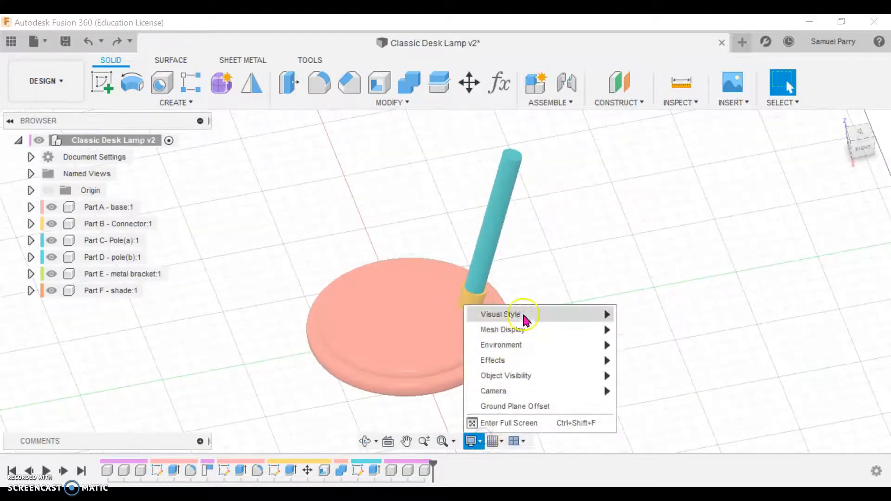
mouse_move(524, 314)
click(650, 345)
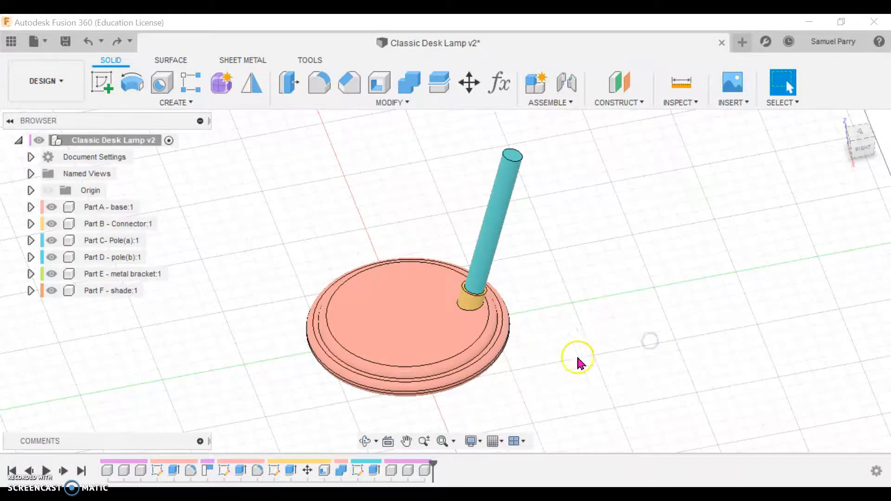
shift+middle_drag(374, 249, 375, 249)
shift+middle_drag(550, 352, 594, 401)
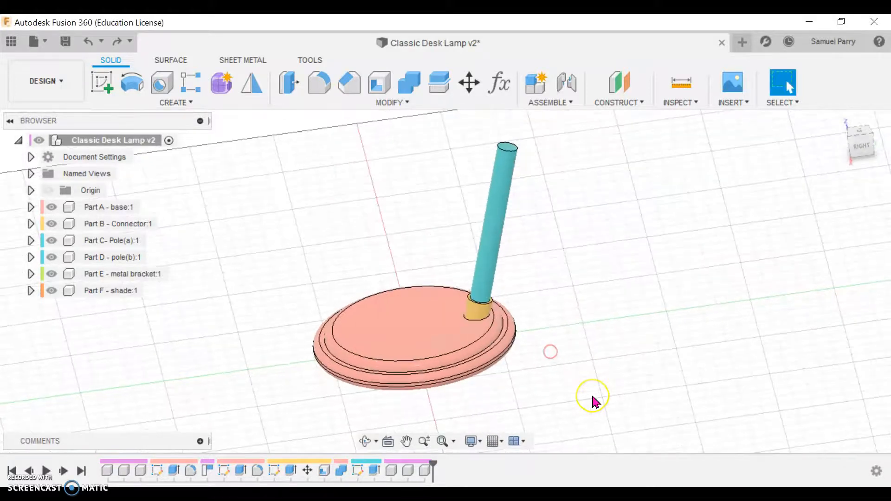
click(560, 365)
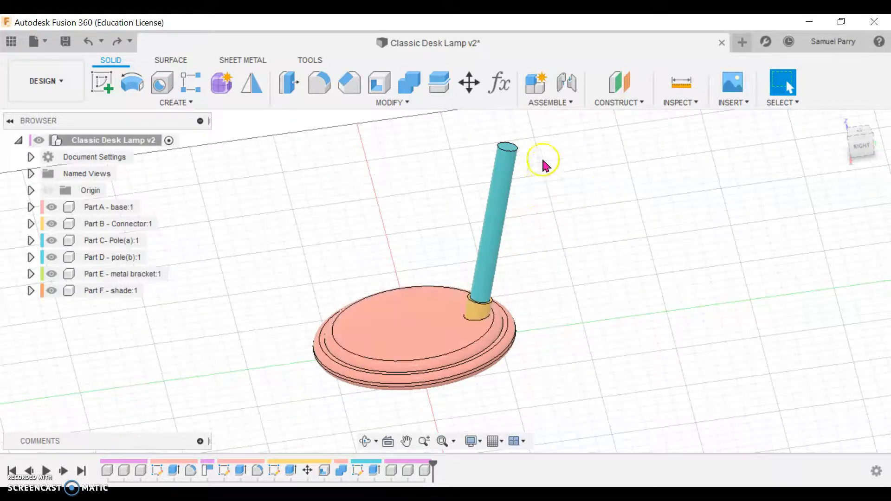
- Activate the Part D - pole(b) component
click(509, 149)
middle_drag(459, 161, 450, 197)
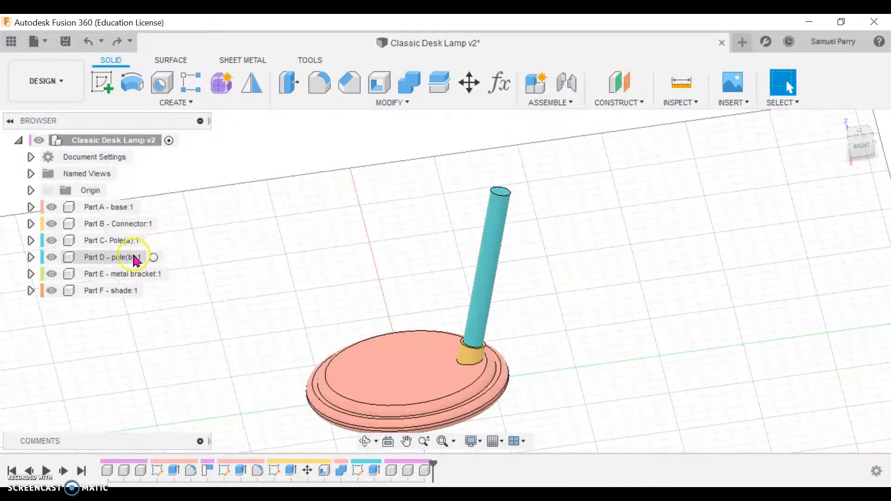
click(155, 261)
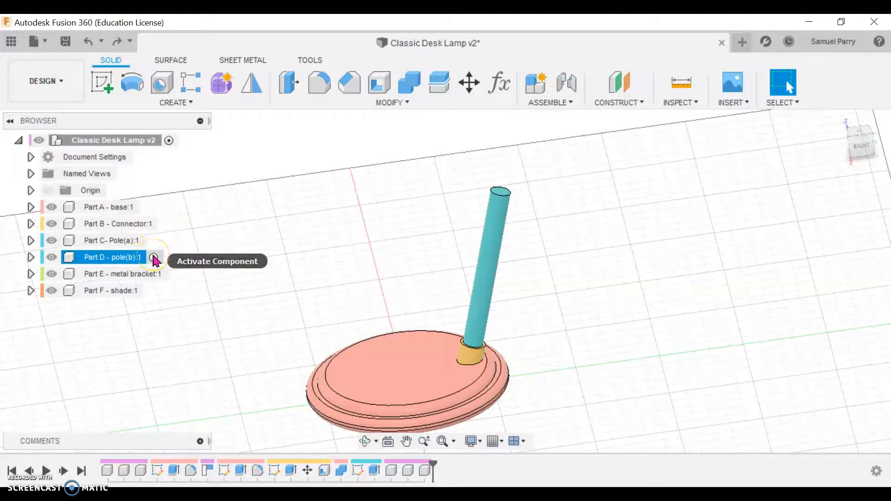
click(154, 260)
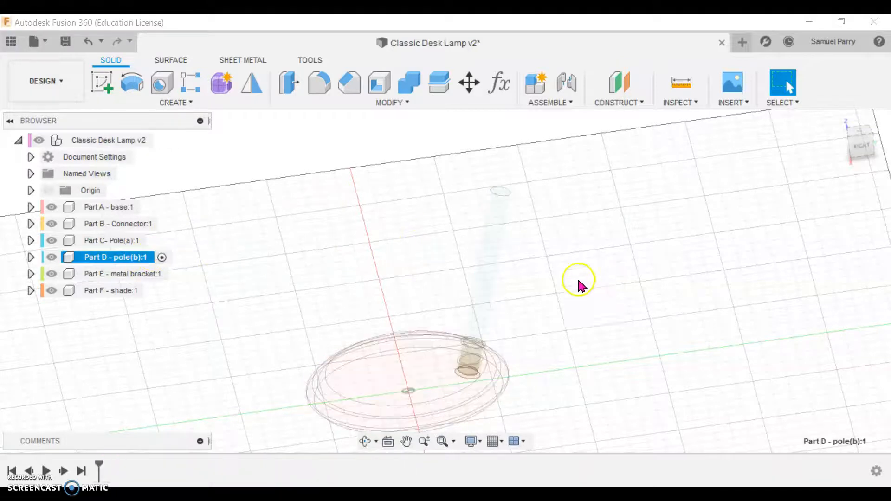
middle_drag(512, 338, 507, 307)
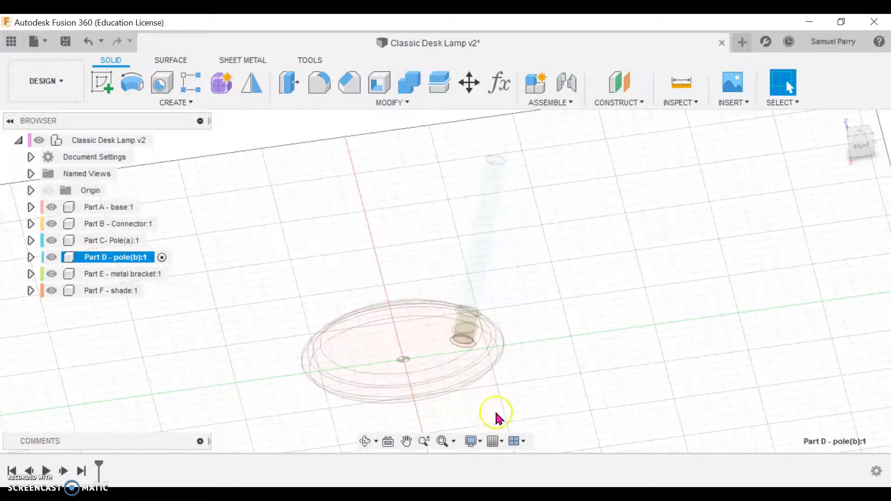
- Set the visual style to plain Shaded and check how the ghosted lamp parts look without edges
click(478, 442)
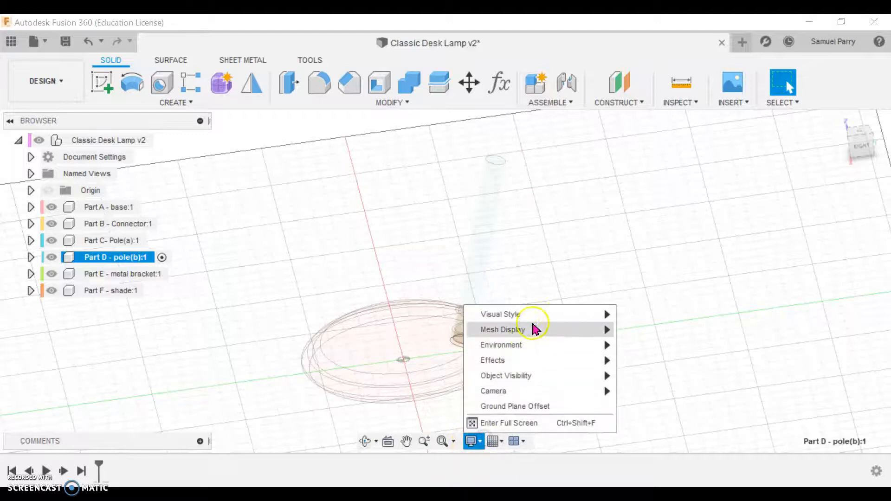
mouse_move(538, 316)
click(650, 315)
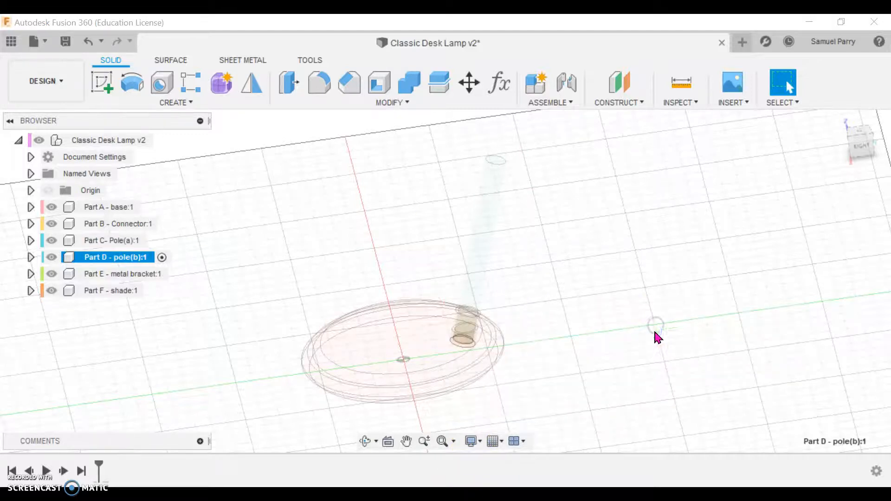
click(473, 441)
mouse_move(528, 317)
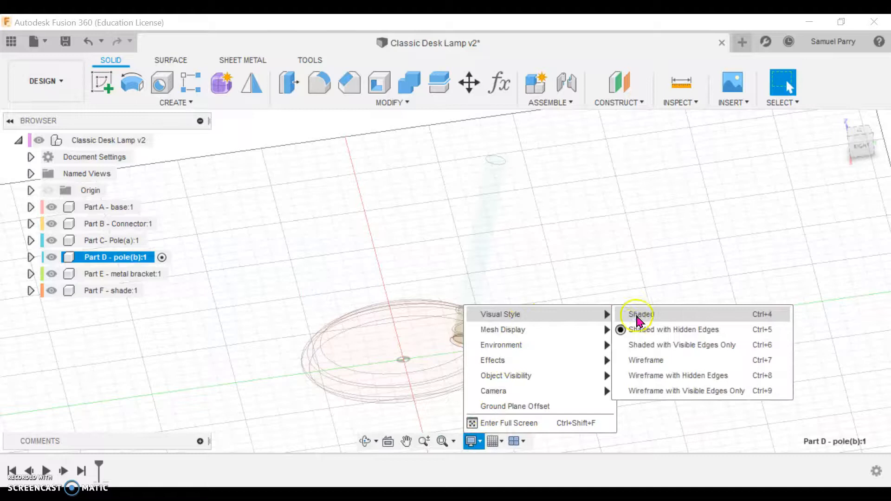
click(639, 319)
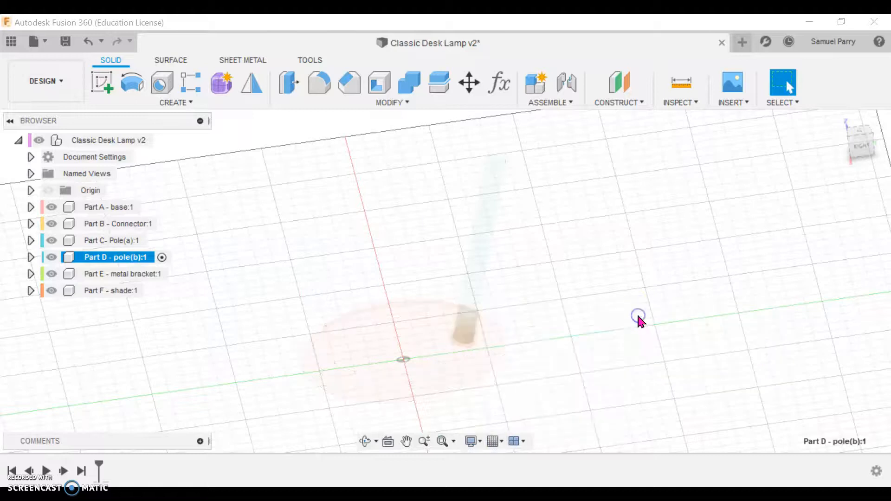
- Switch the visual style back to Shaded with Visible Edges Only
click(474, 441)
mouse_move(510, 314)
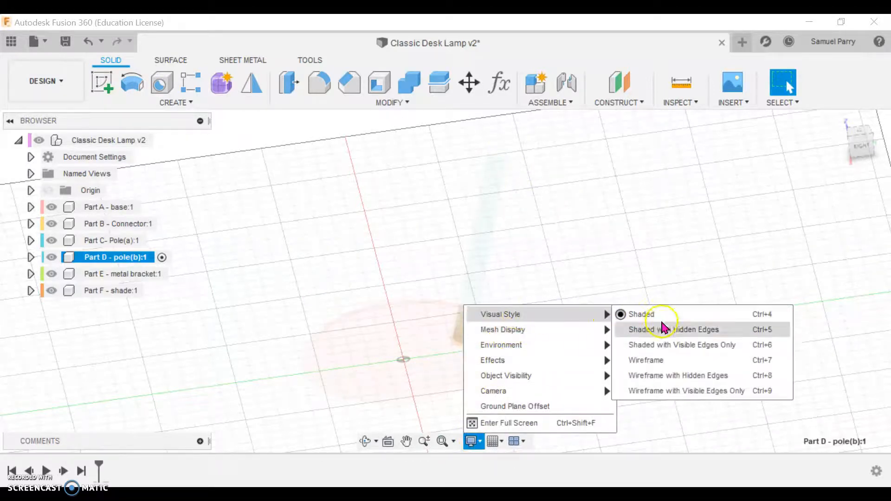
click(672, 346)
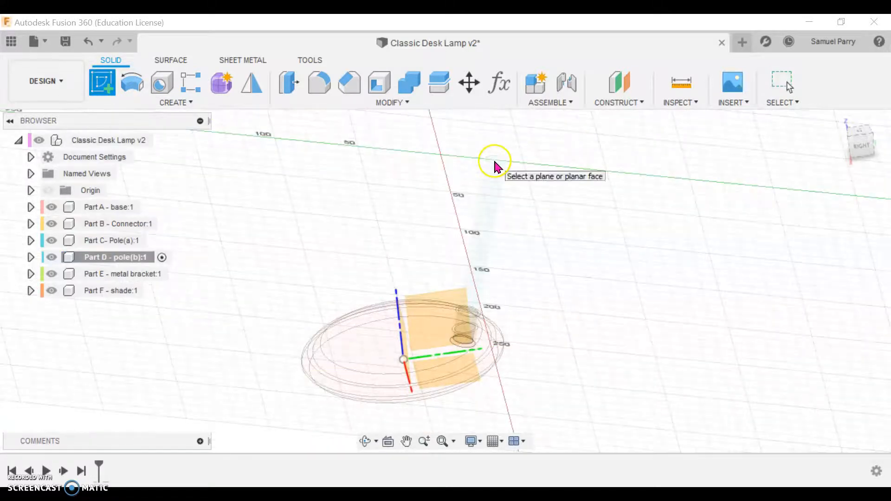
- Start a sketch on the top face of the first pole and draw a concentric 12 mm diameter circle matching its edge
scroll(499, 156, up, 5)
click(495, 179)
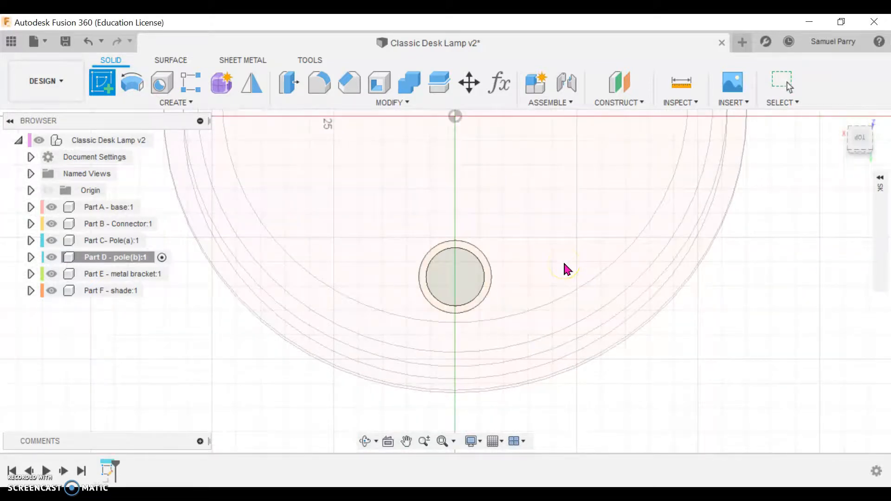
key(c)
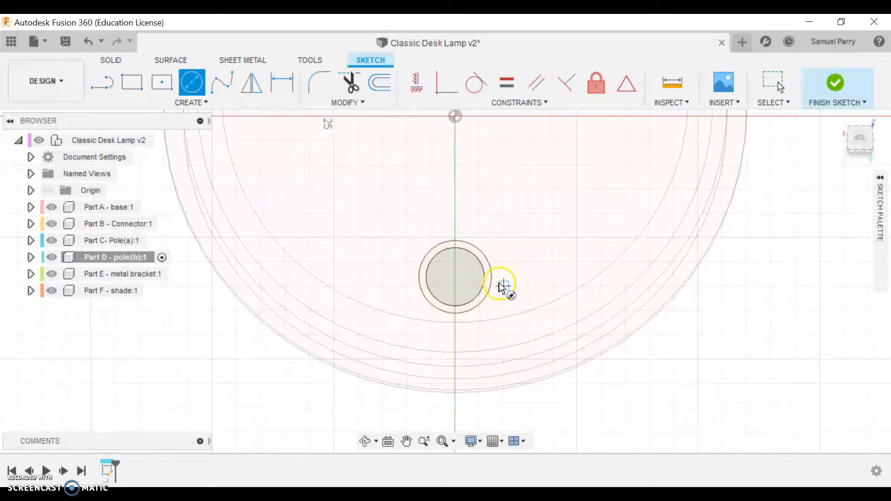
click(456, 278)
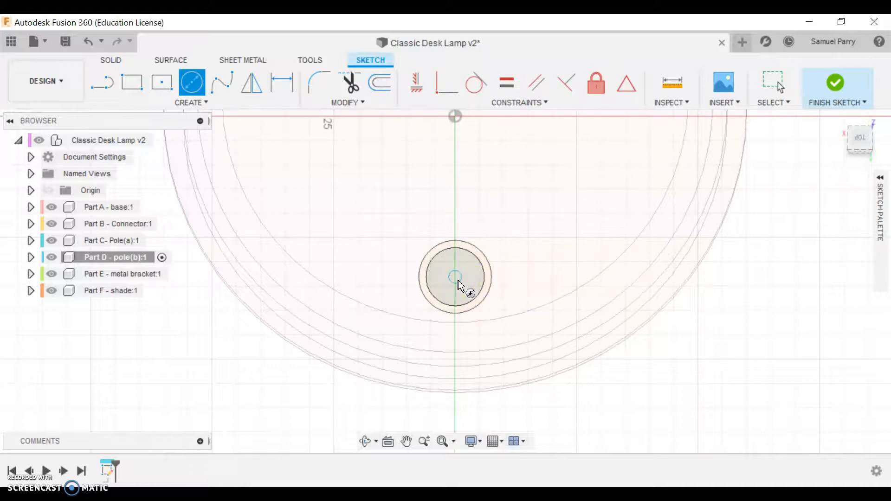
click(461, 278)
click(458, 277)
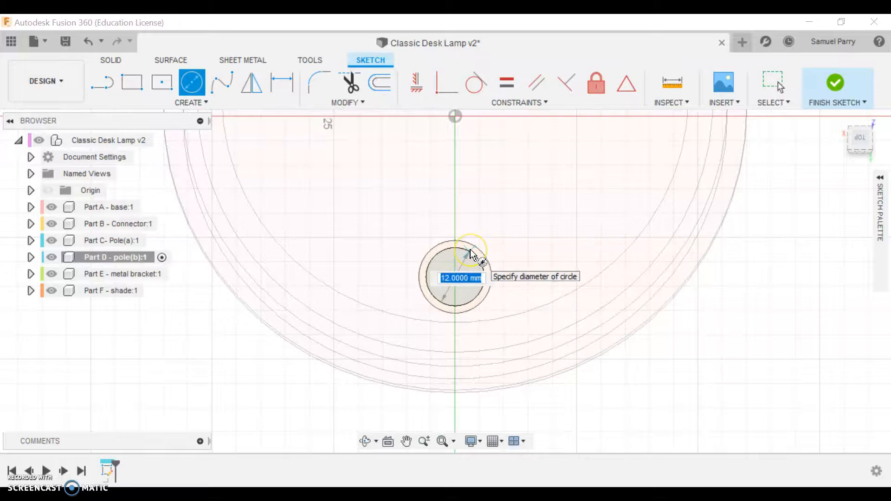
click(472, 254)
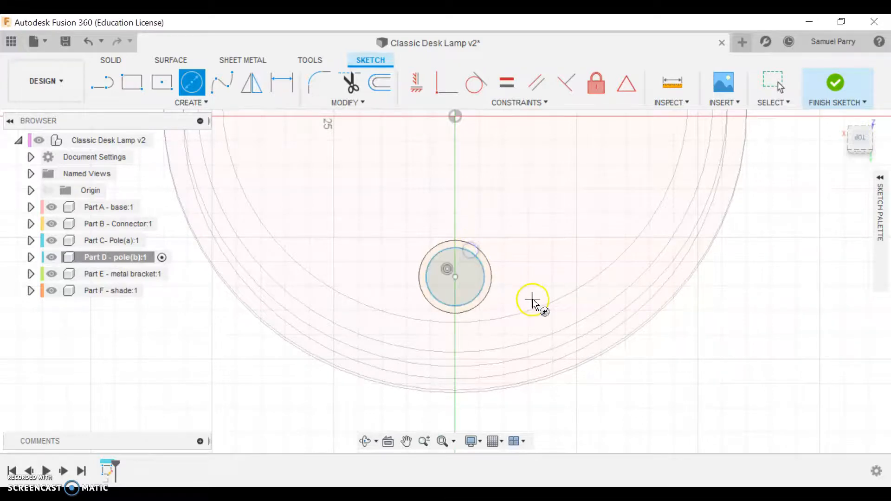
click(520, 334)
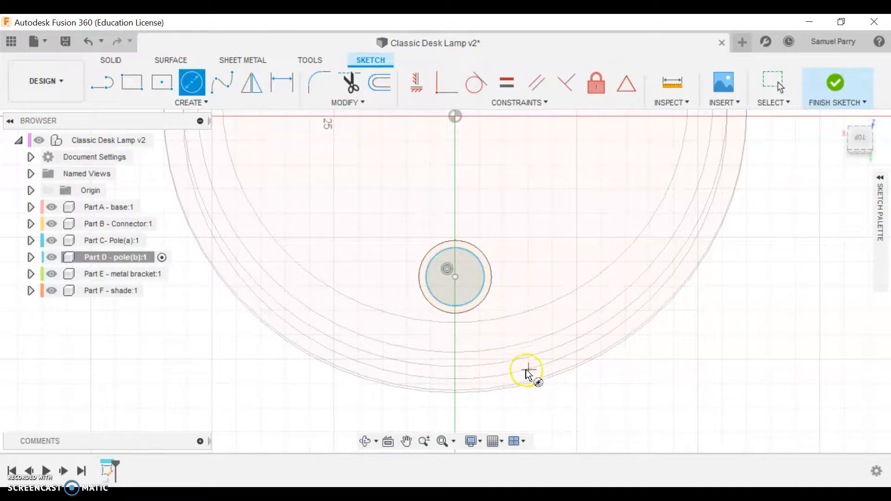
- Extrude the 12 mm circle 70 mm upward along the pole axis as a new body in Part D - pole(b)
mouse_move(502, 369)
shift+middle_down()
mouse_move(510, 338)
mouse_move(536, 322)
shift+middle_up()
mouse_move(534, 431)
middle_down()
mouse_move(503, 350)
mouse_move(513, 408)
middle_up()
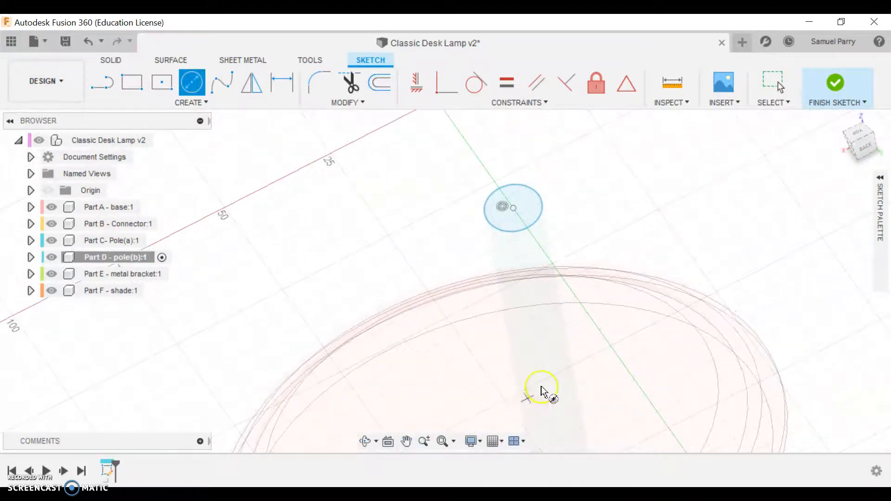
key(e)
click(511, 199)
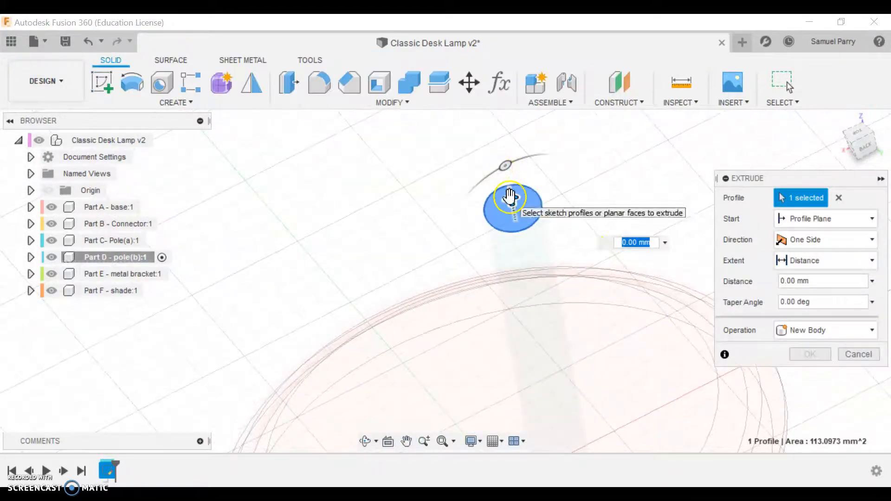
drag(512, 197, 497, 153)
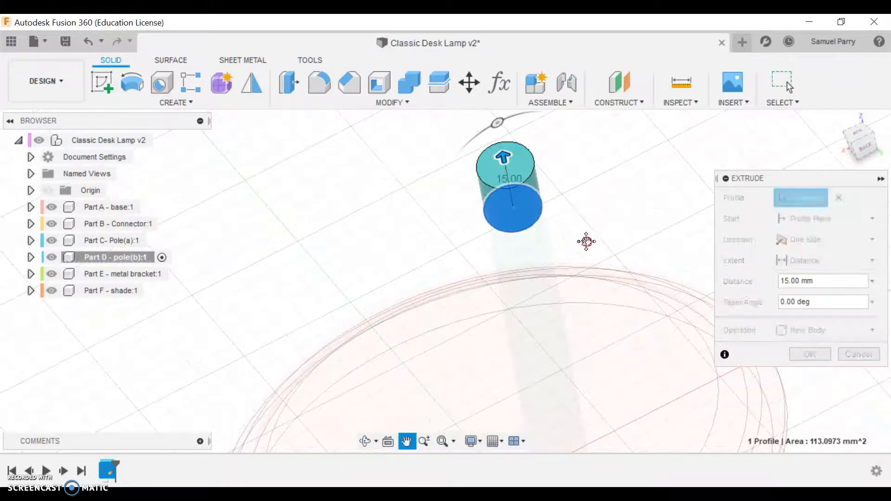
scroll(594, 321, down, 5)
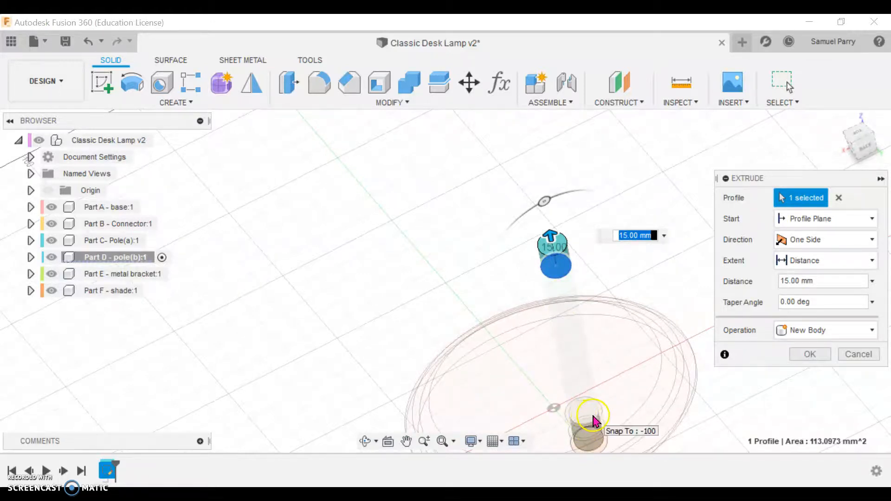
drag(553, 236, 537, 161)
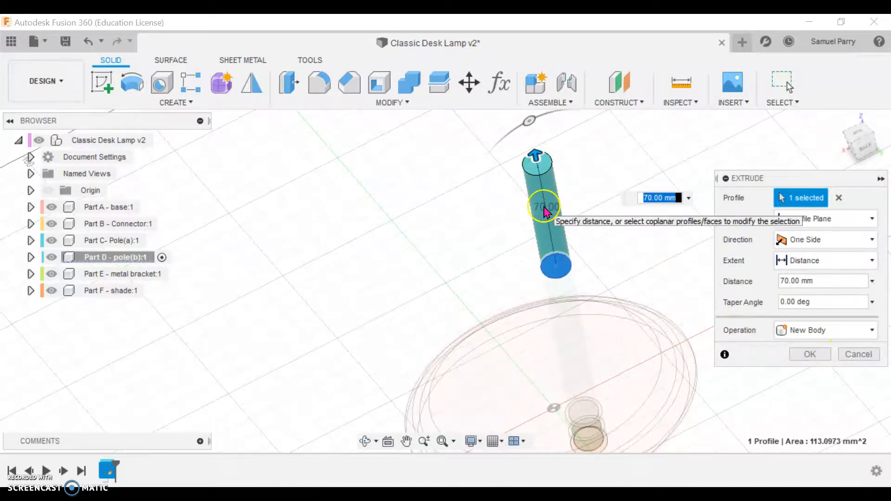
click(806, 356)
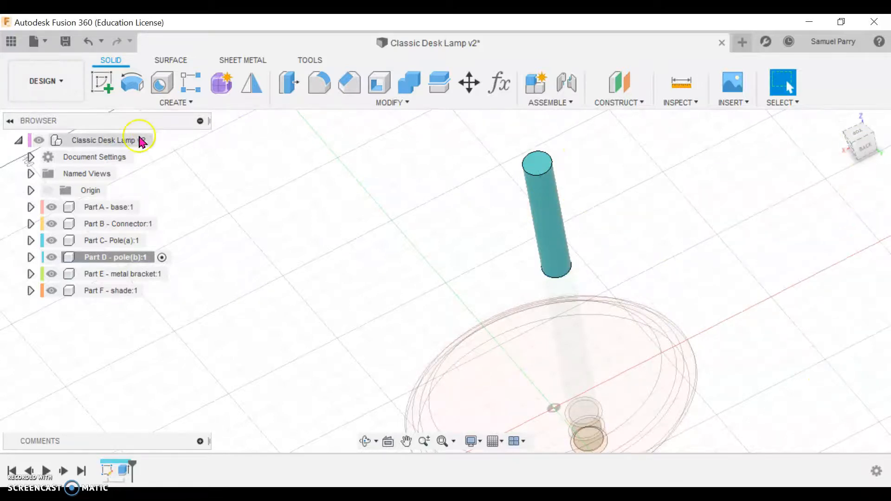
- Activate the top-level Classic Desk Lamp v2 component and view the whole lamp with both poles
click(168, 140)
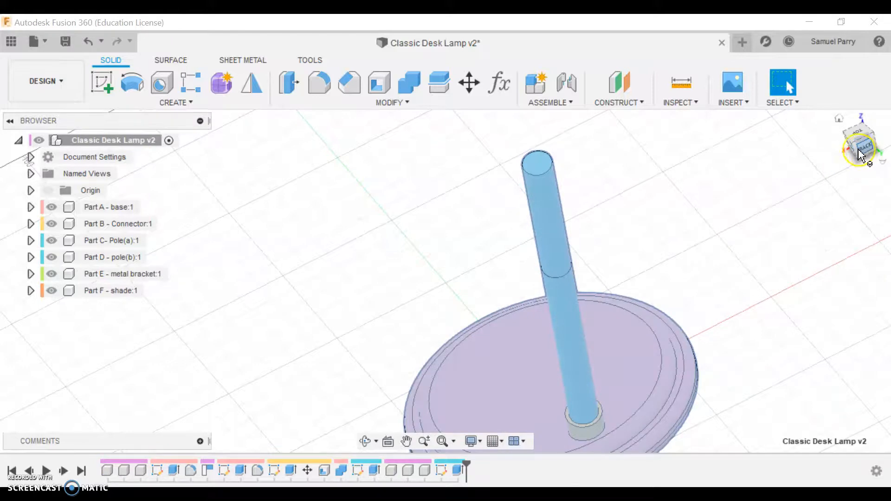
shift+middle_drag(736, 281, 492, 197)
middle_drag(684, 318, 630, 258)
scroll(675, 236, down, 1)
scroll(666, 295, down, 2)
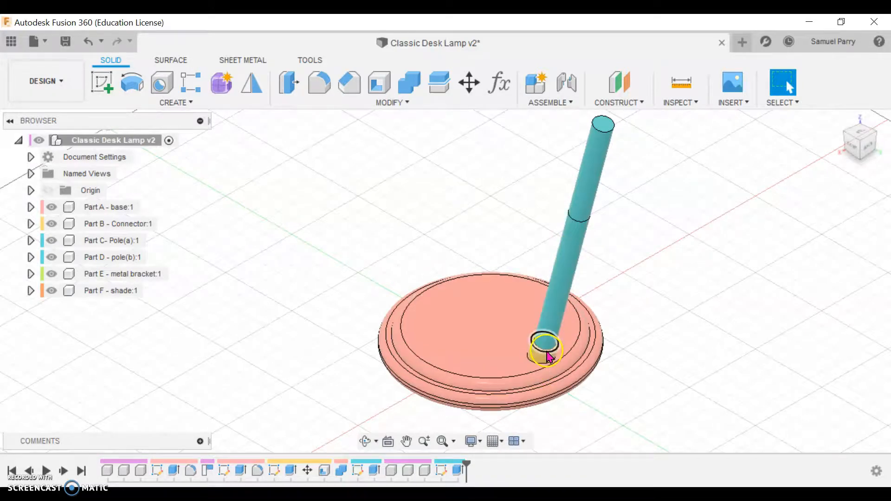
click(629, 232)
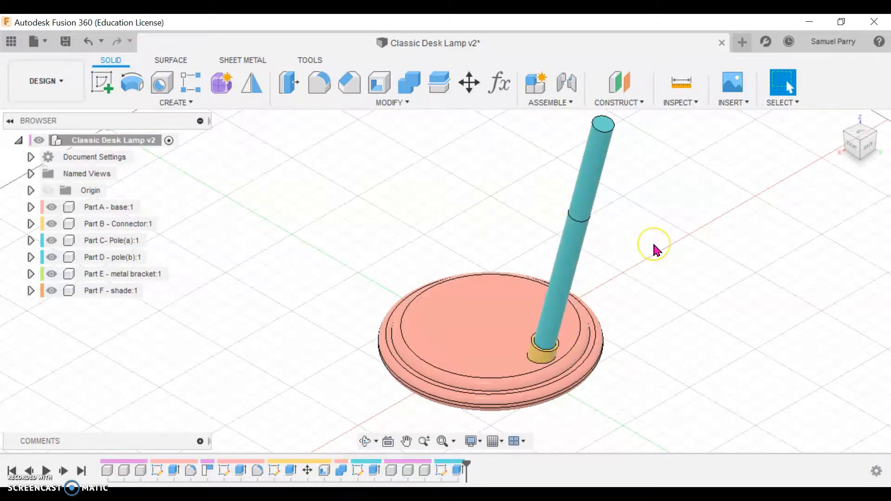
- Measure the distance from the edge between the two poles down to the first pole's edge at the connector
click(679, 85)
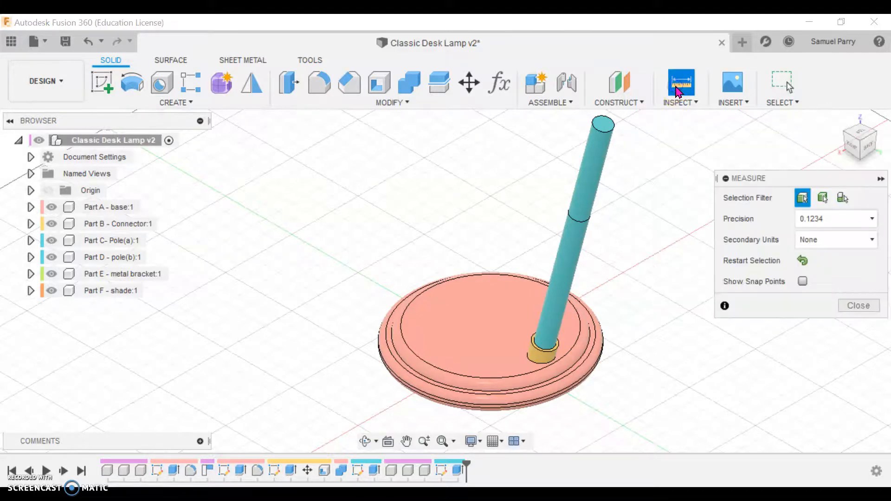
click(588, 221)
scroll(552, 349, up, 5)
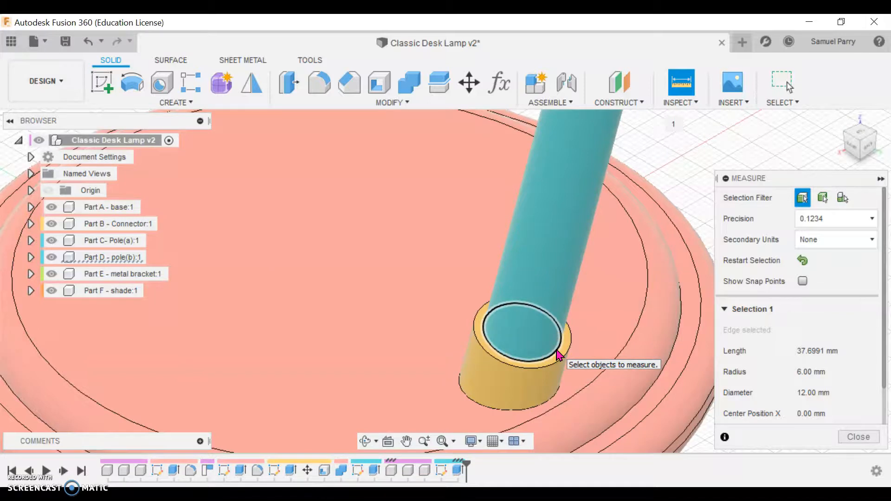
click(558, 355)
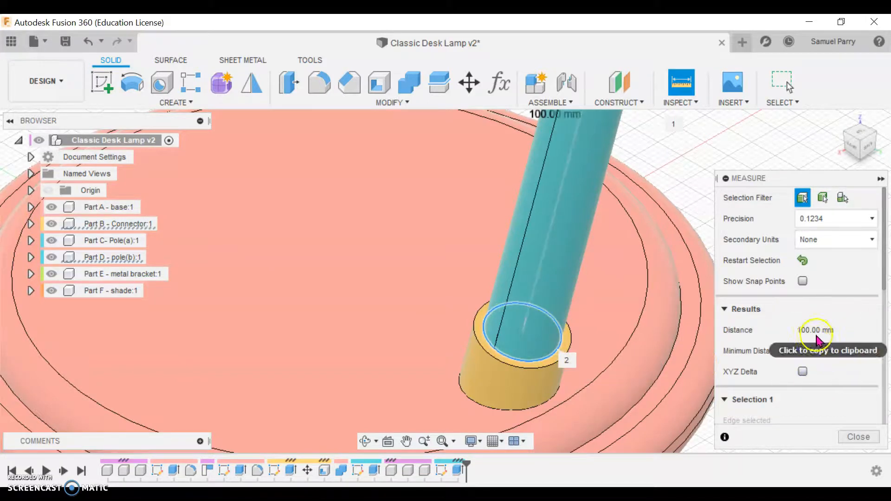
scroll(692, 300, down, 5)
middle_drag(676, 251, 544, 252)
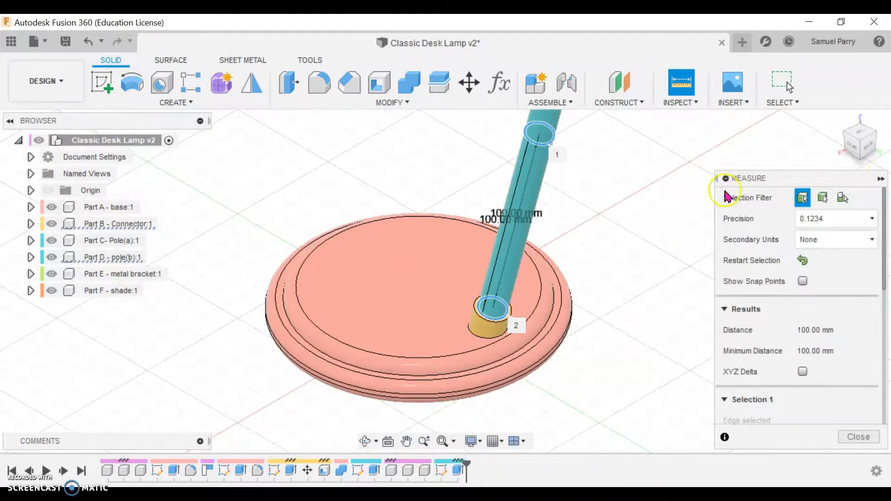
click(860, 437)
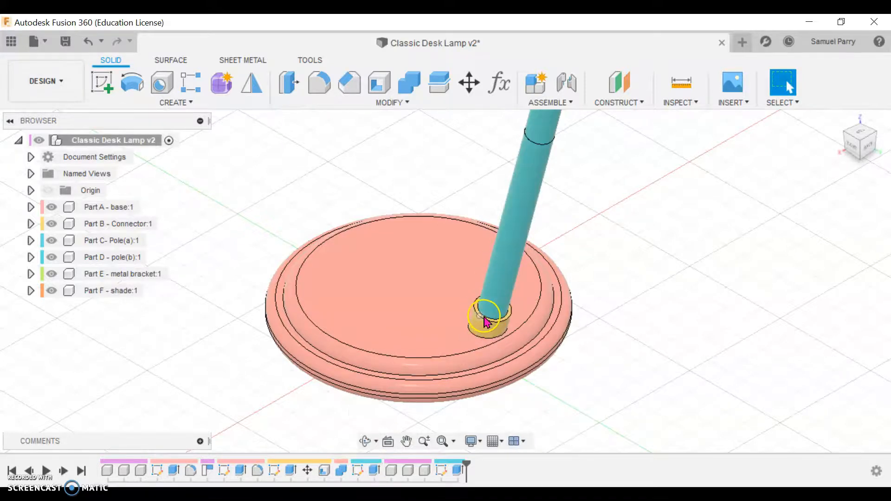
- Open the Part C - Pole(a) extrusion, review its two side distances, and leave without changes
double_click(358, 470)
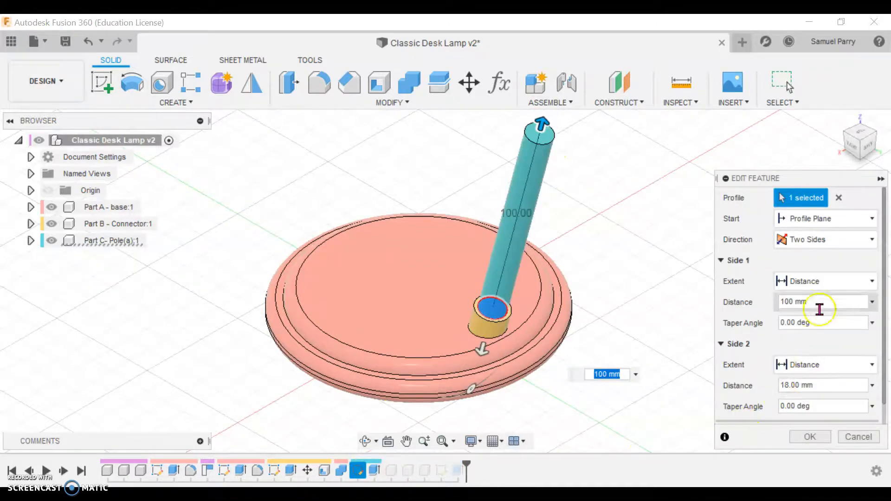
scroll(789, 334, down, 1)
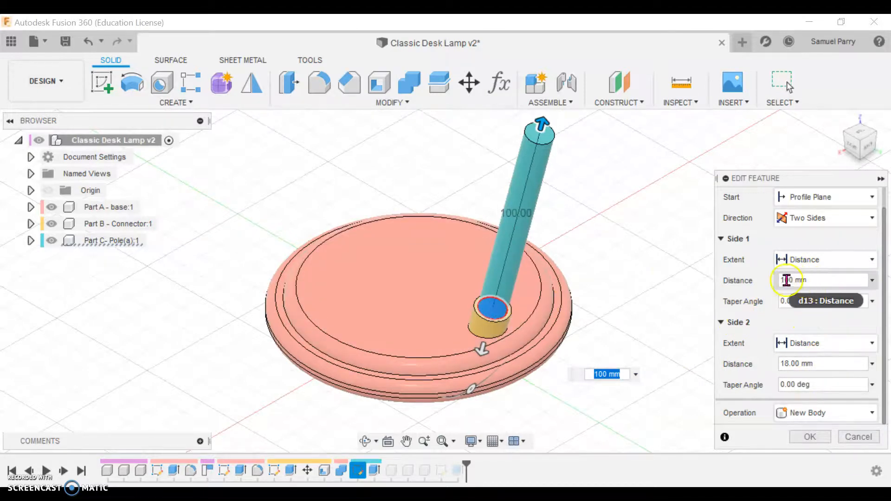
click(847, 439)
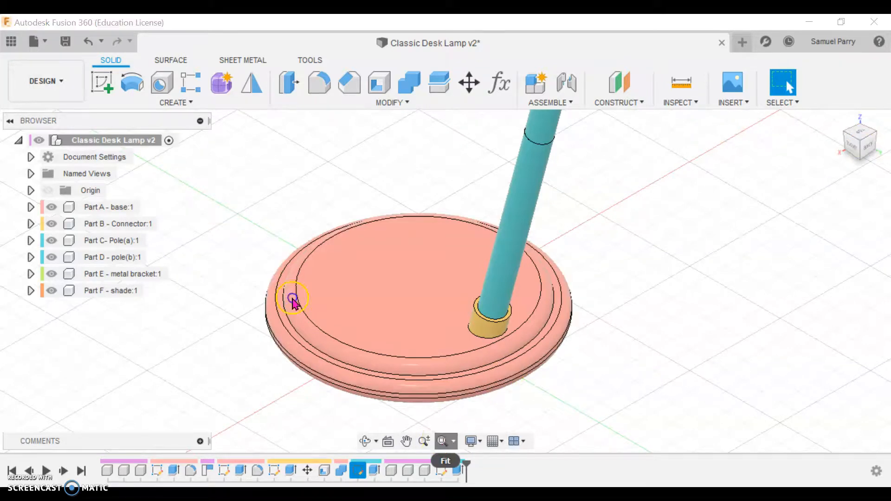
- Set the extrusion distance of Part D - pole(b) to 100 mm
click(444, 442)
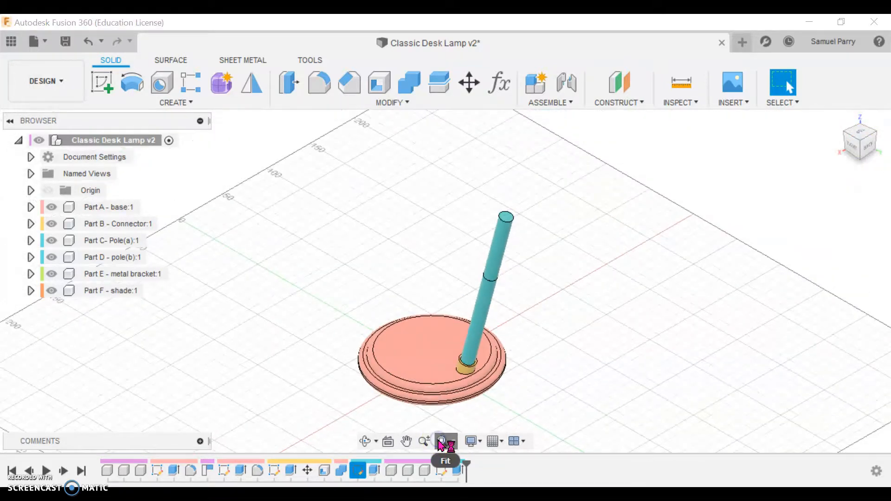
double_click(459, 472)
drag(845, 280, 728, 285)
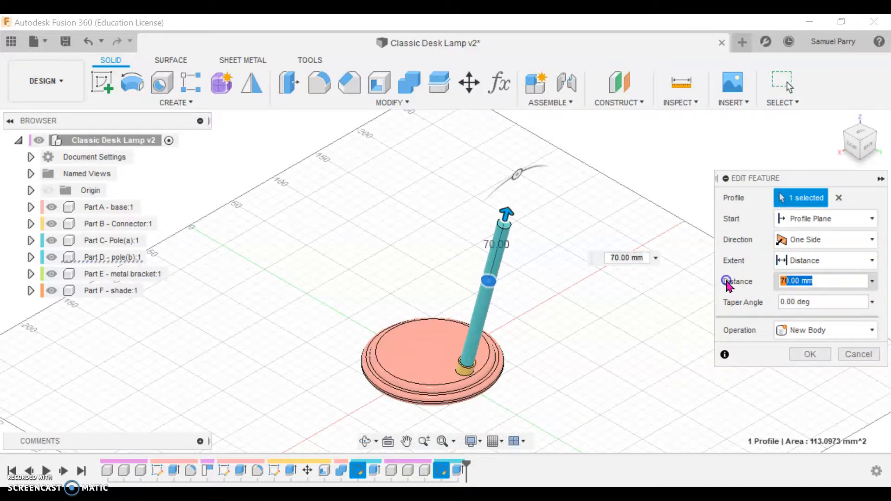
text(100)
key(Return)
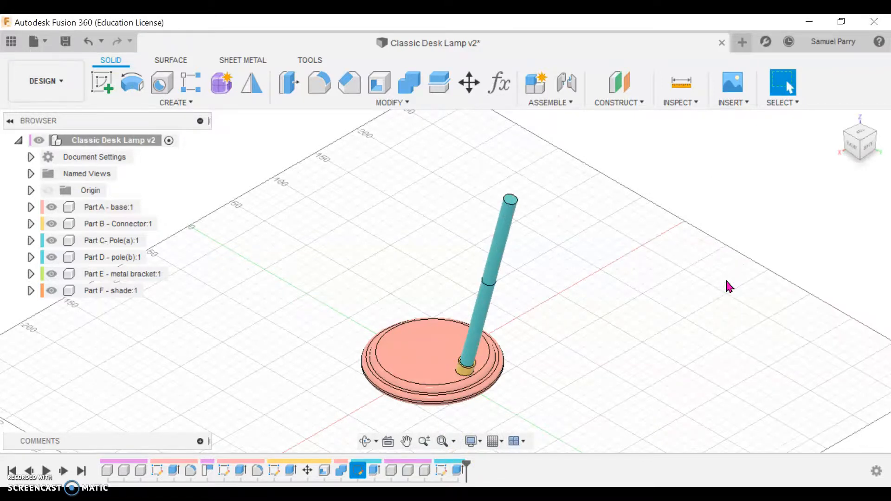
- Examine the joint between the two poles up close from the right side of the model
click(854, 148)
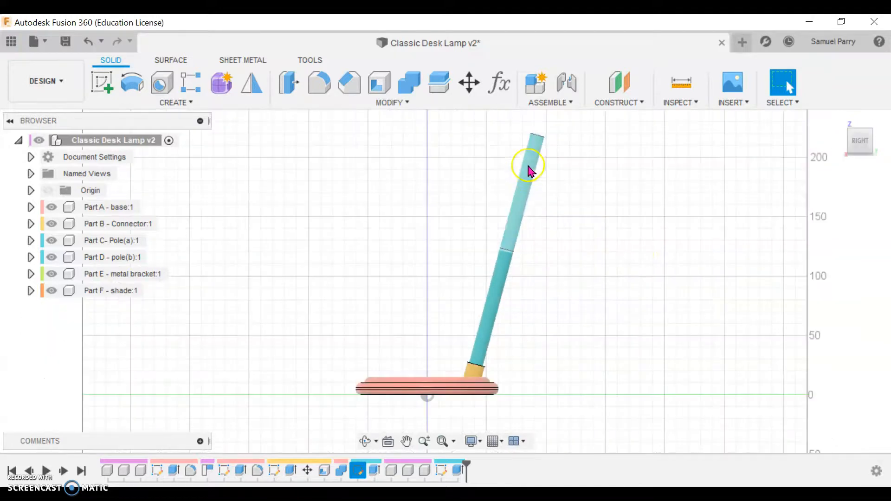
scroll(510, 244, up, 5)
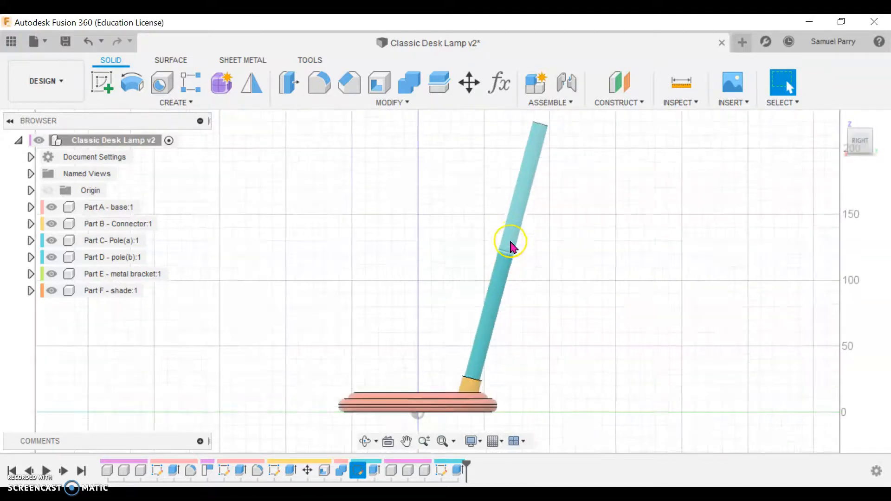
scroll(510, 244, up, 3)
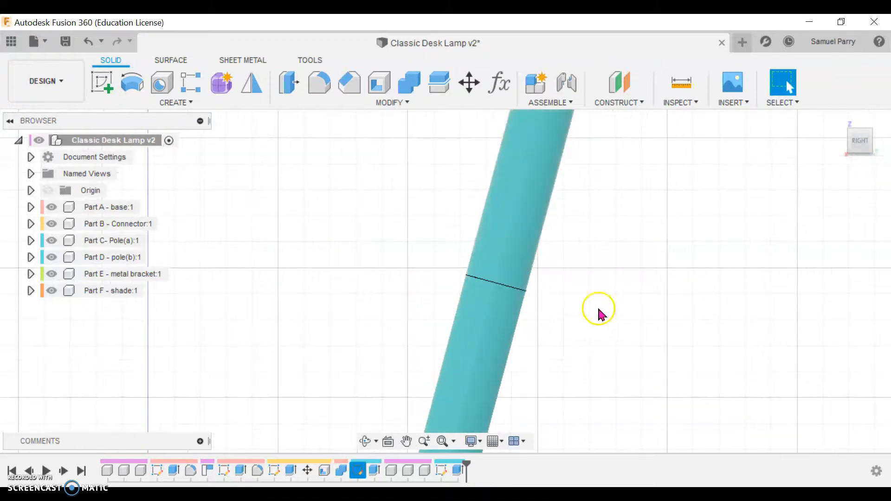
- Move the cylindrical face of Part D - pole(b) 30 mm along the pole's axis, away from Part C - Pole(a)
scroll(568, 305, down, 5)
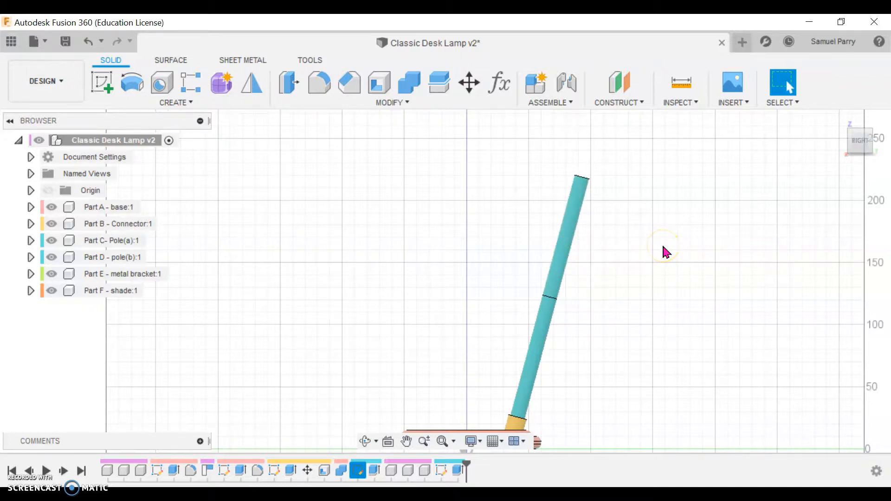
middle_drag(645, 272, 662, 251)
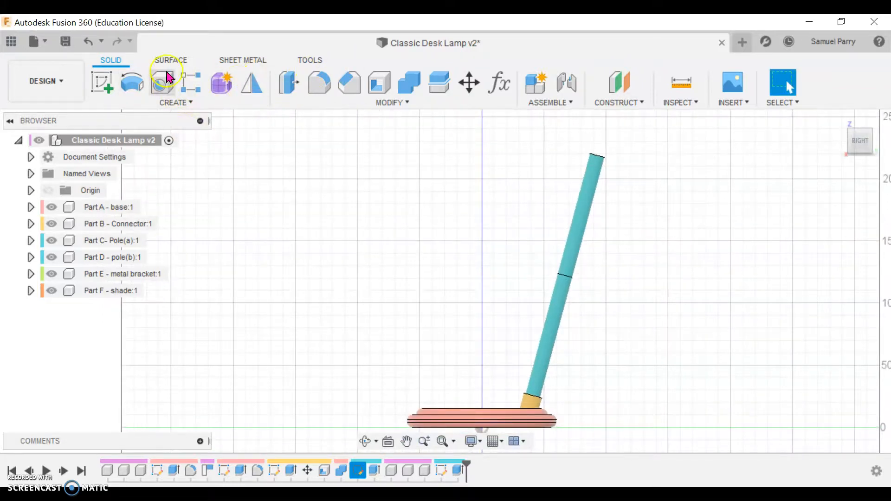
click(583, 201)
key(m)
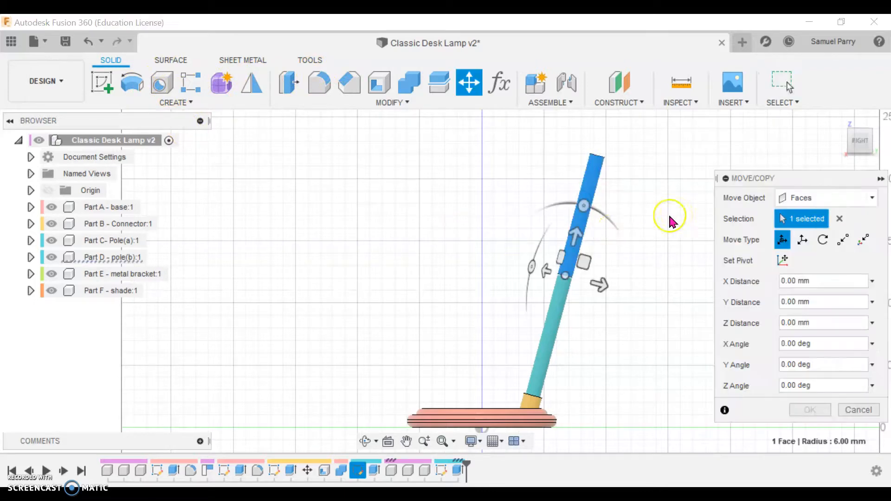
drag(577, 232, 587, 198)
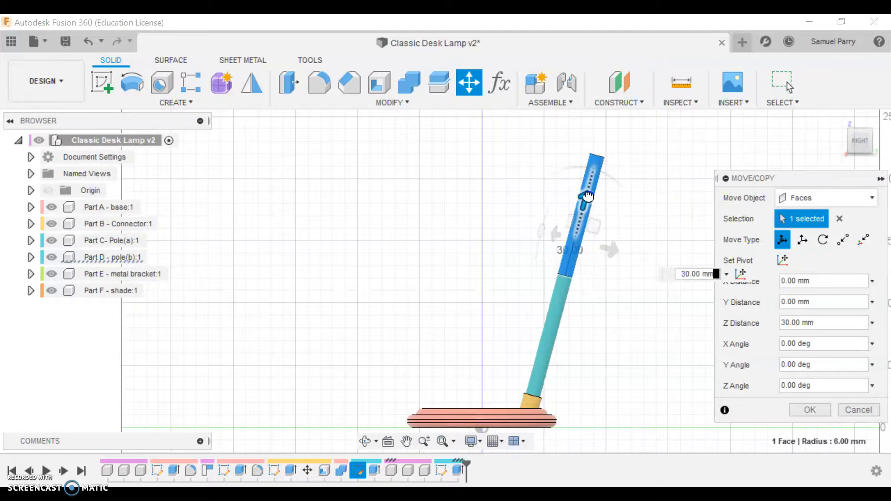
click(810, 411)
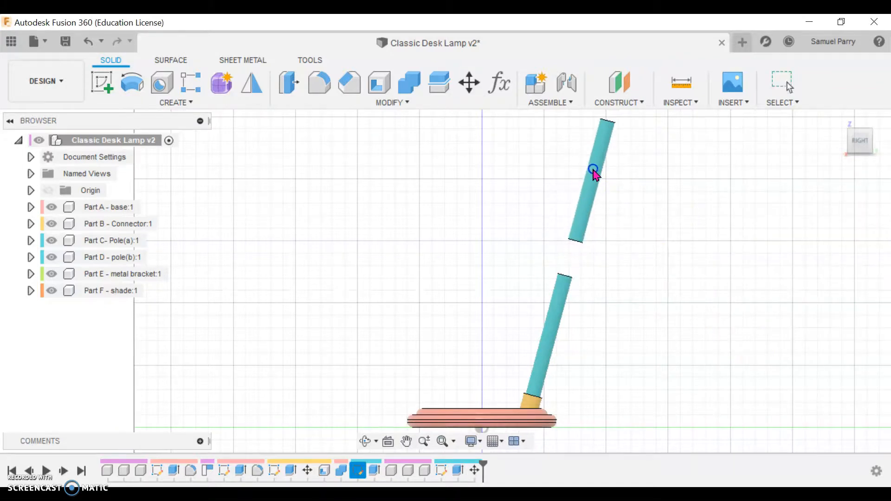
- Return the upper pole to its original place on the end of the lower pole, reverting the 30 mm move
click(594, 170)
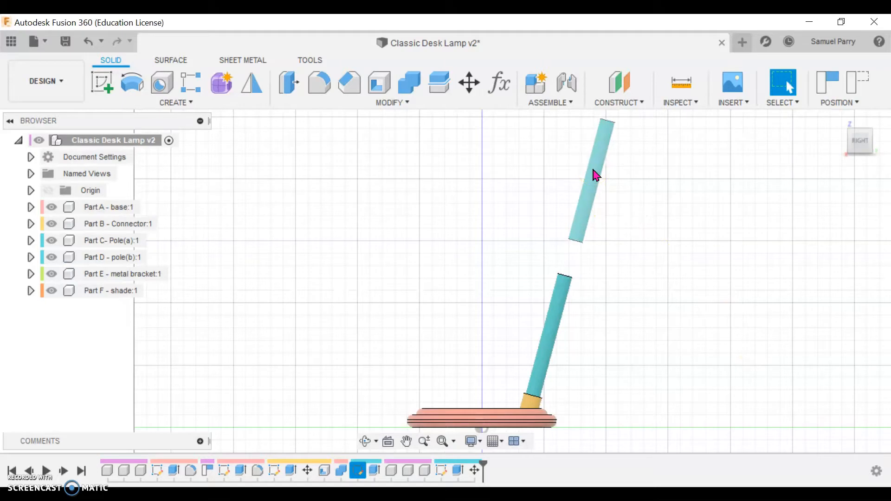
click(595, 239)
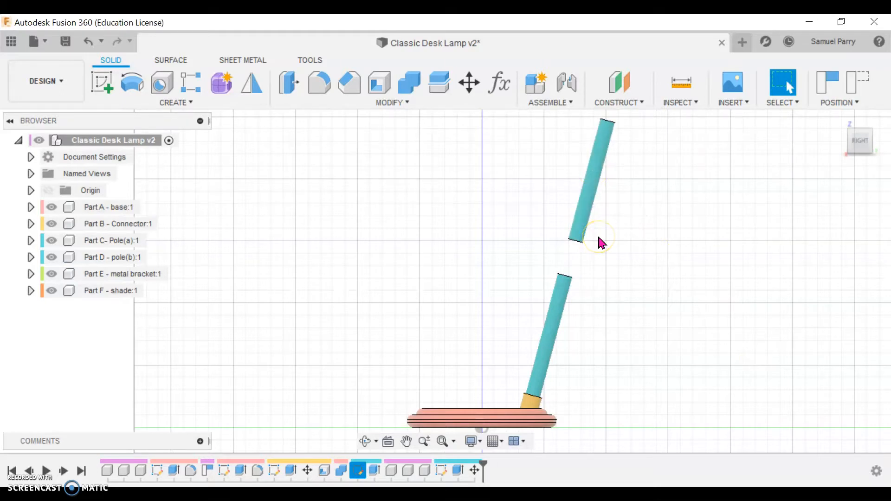
click(587, 230)
drag(582, 228, 581, 239)
click(630, 257)
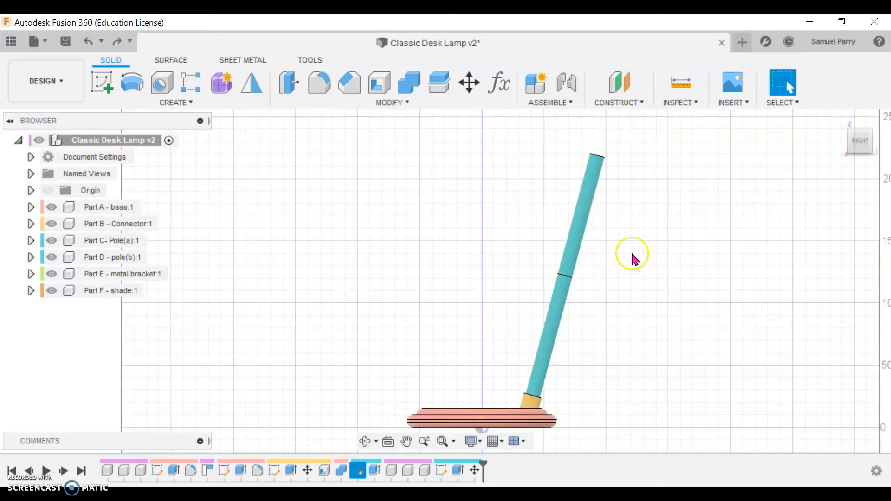
- Move the body of Part D - pole(b) 40 mm along its axis, away from the end of Part C - Pole(a)
key(m)
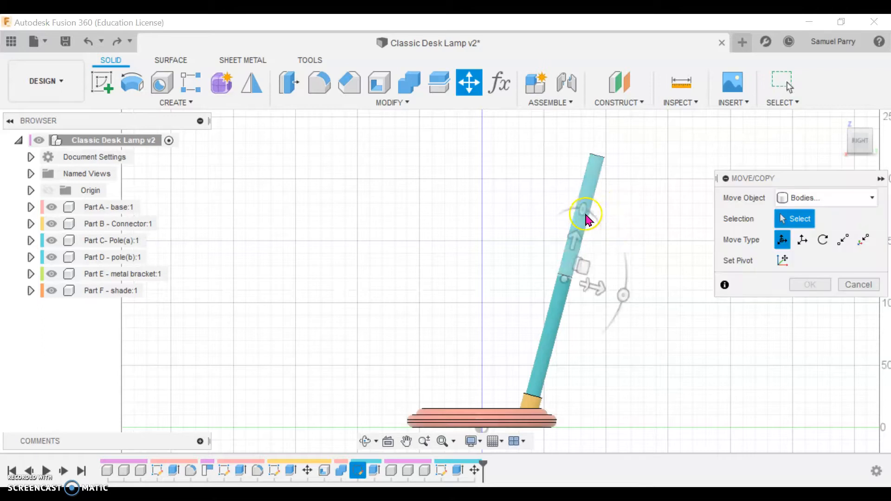
click(587, 227)
drag(575, 240, 588, 192)
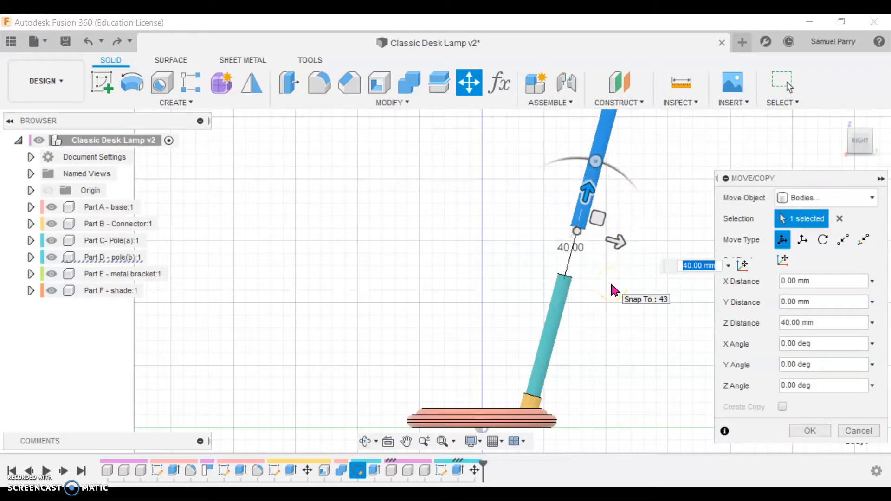
key(Return)
- Examine the facing ends of the two separated poles up close from several angles, and view the whole lamp
shift+middle_drag(612, 284, 608, 309)
scroll(591, 264, up, 3)
scroll(590, 264, up, 2)
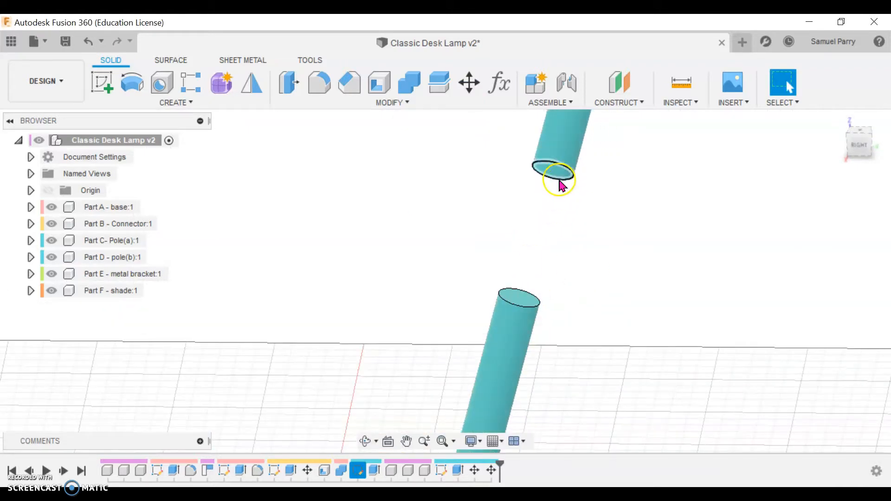
shift+middle_drag(545, 255, 563, 163)
shift+middle_drag(557, 229, 533, 252)
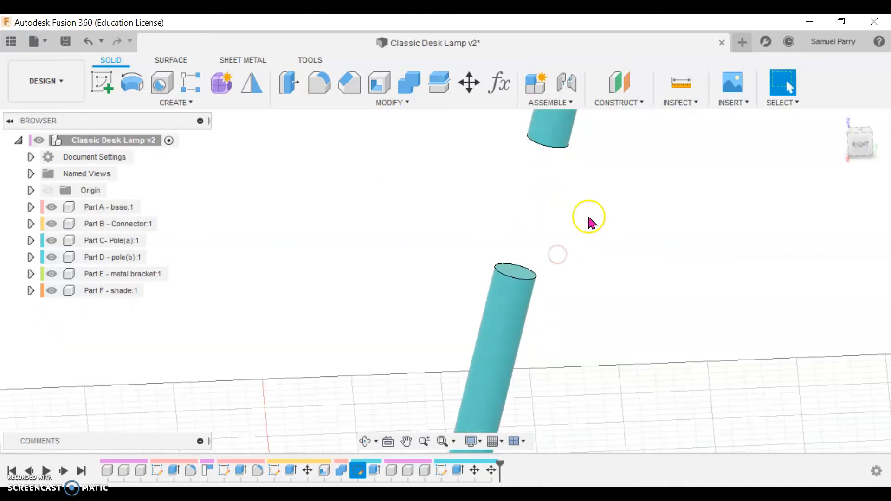
scroll(599, 297, down, 3)
scroll(597, 295, down, 3)
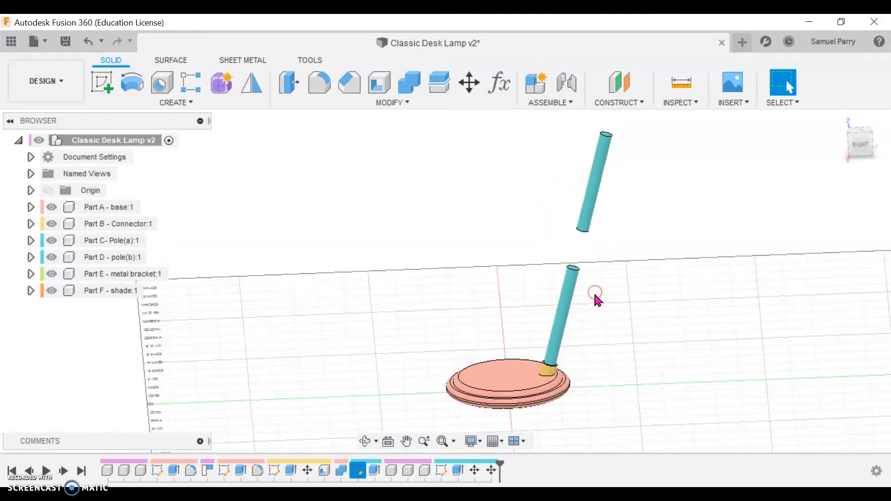
scroll(617, 260, down, 1)
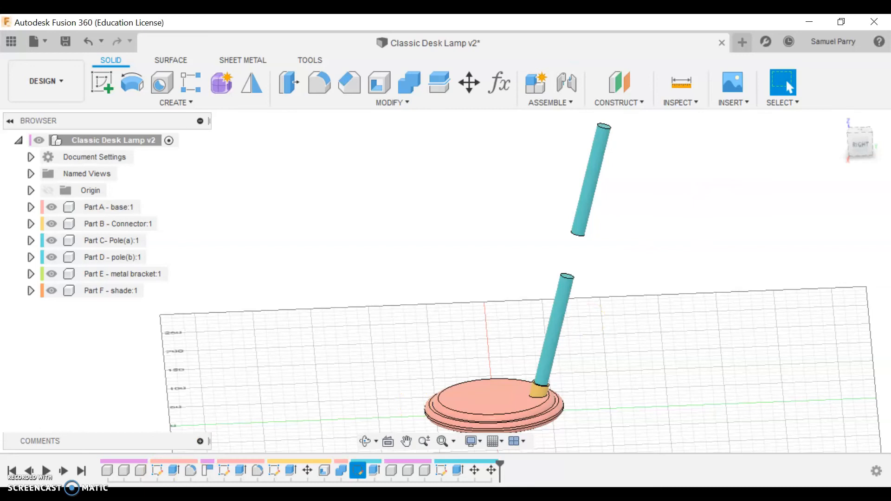
mouse_move(391, 495)
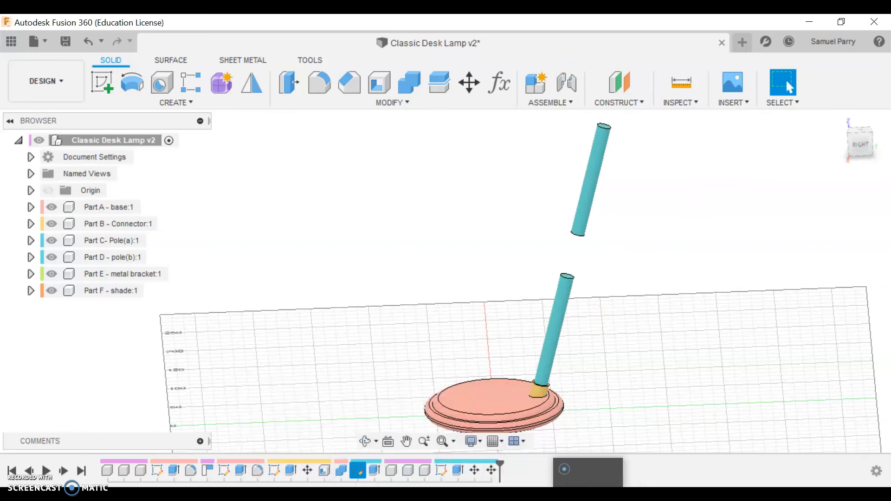